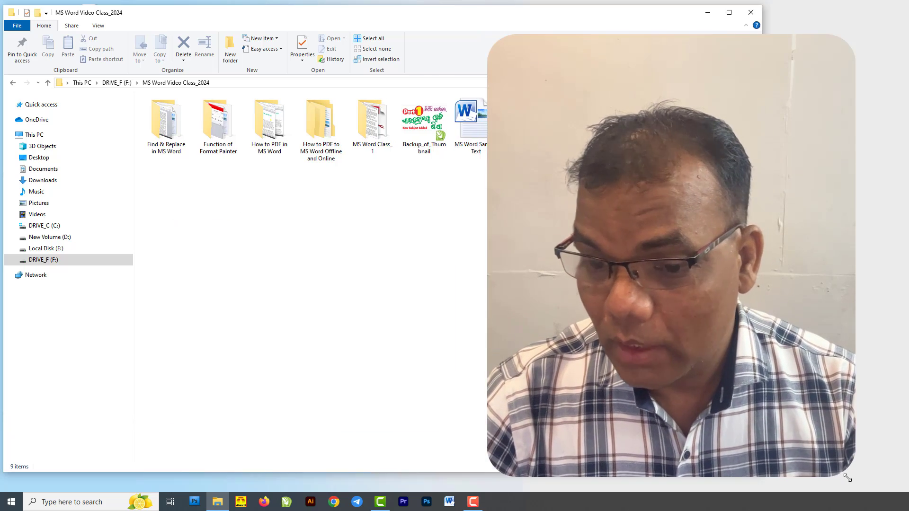
Step: Maximize the MS Word Video Class_2024 folder window to fill the screen
key(super+Up)
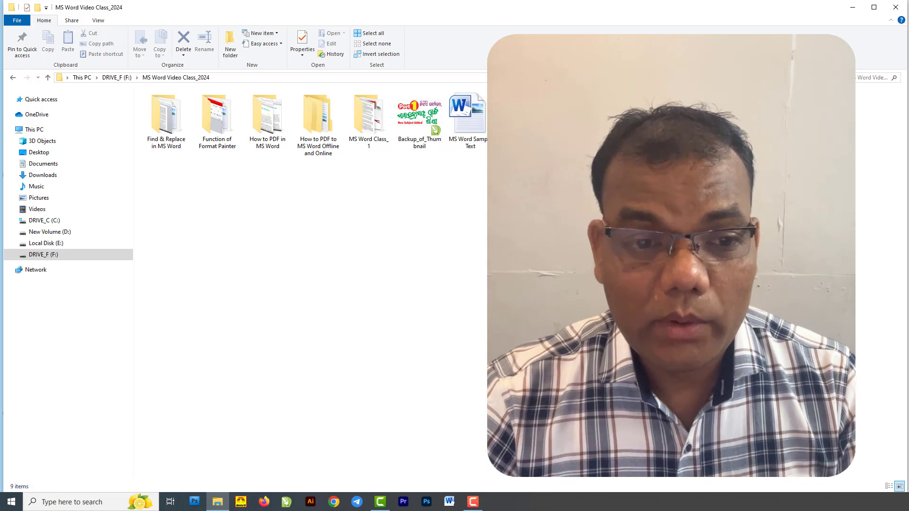
double_click(369, 116)
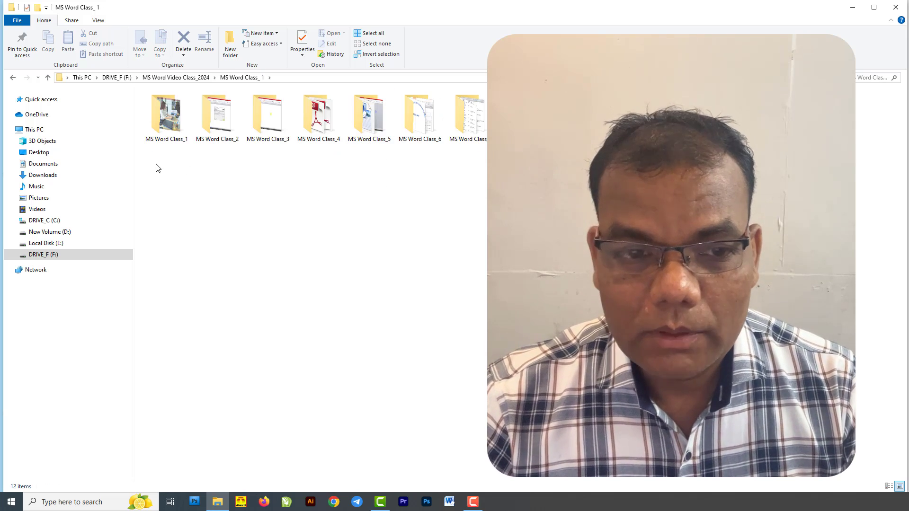
drag(155, 165, 490, 95)
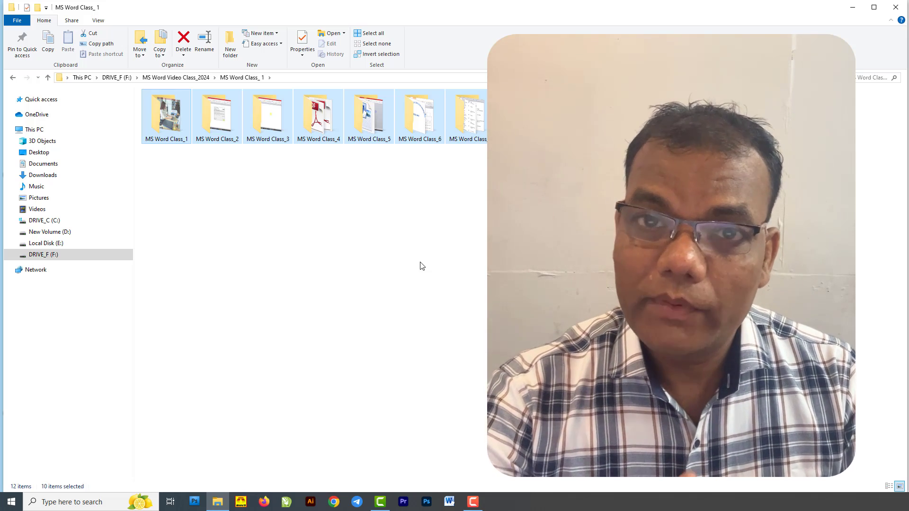
key(BackSpace)
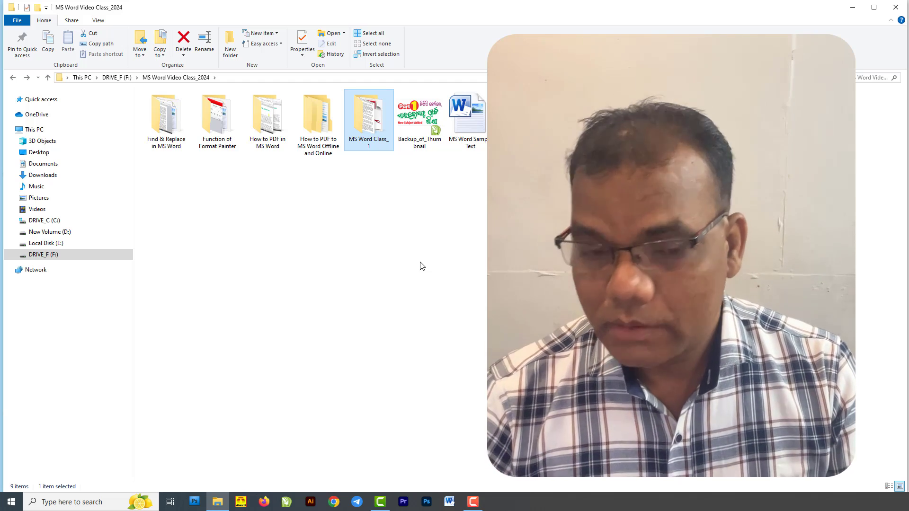
click(360, 261)
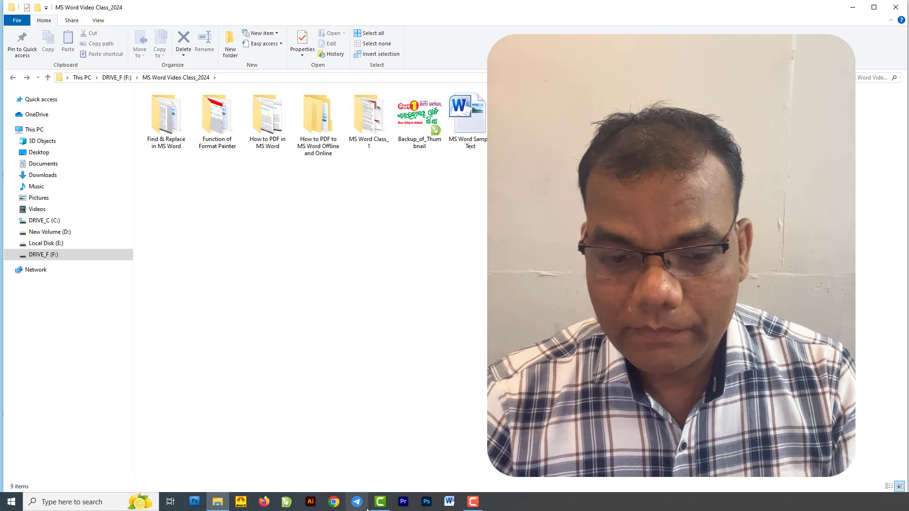
click(449, 502)
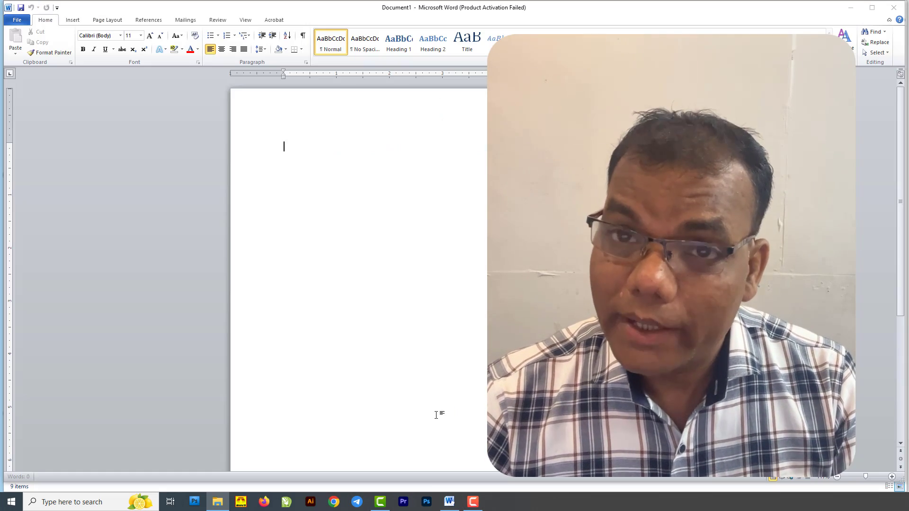
click(359, 336)
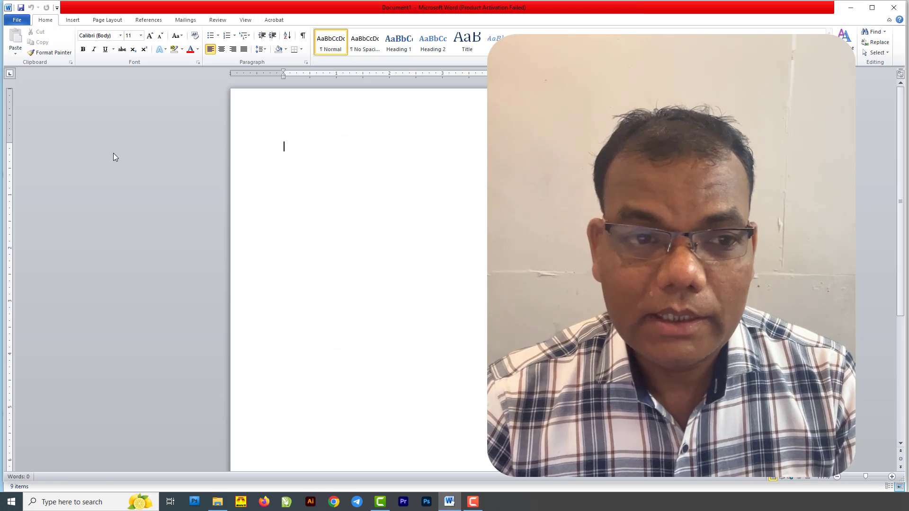
click(19, 21)
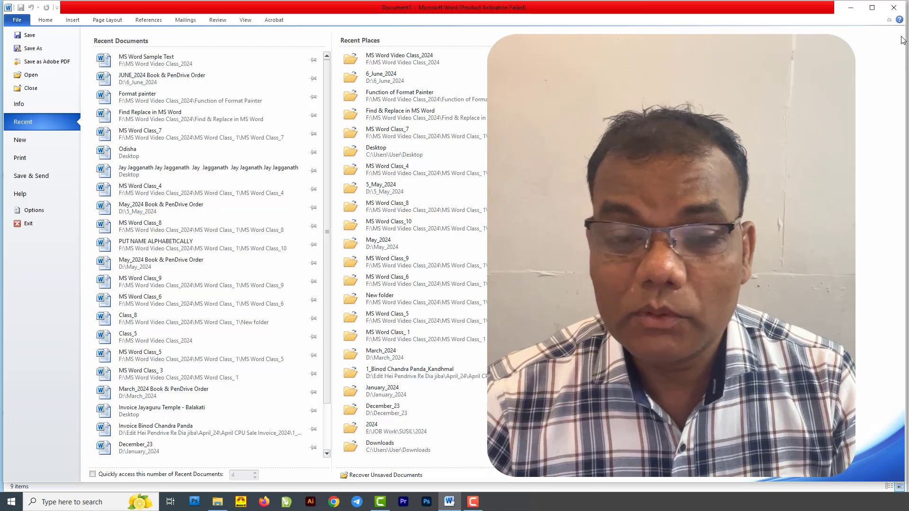
click(894, 7)
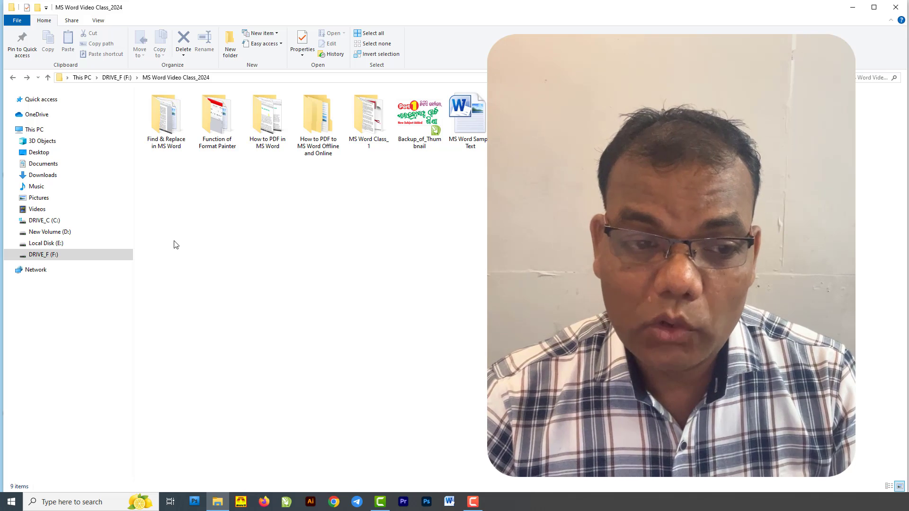
Step: Browse Local Disk (E:), then return and open the How to PDF to MS Word Offline and Online folder
click(78, 244)
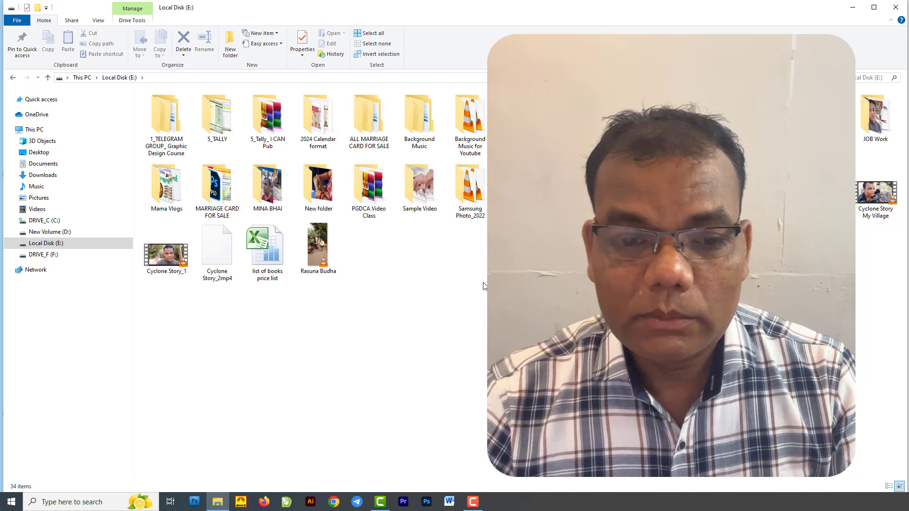
click(13, 77)
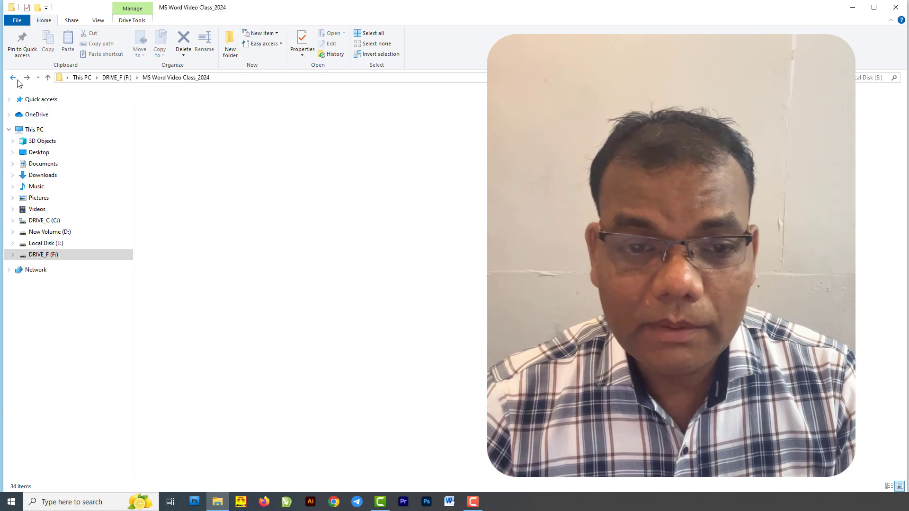
double_click(318, 120)
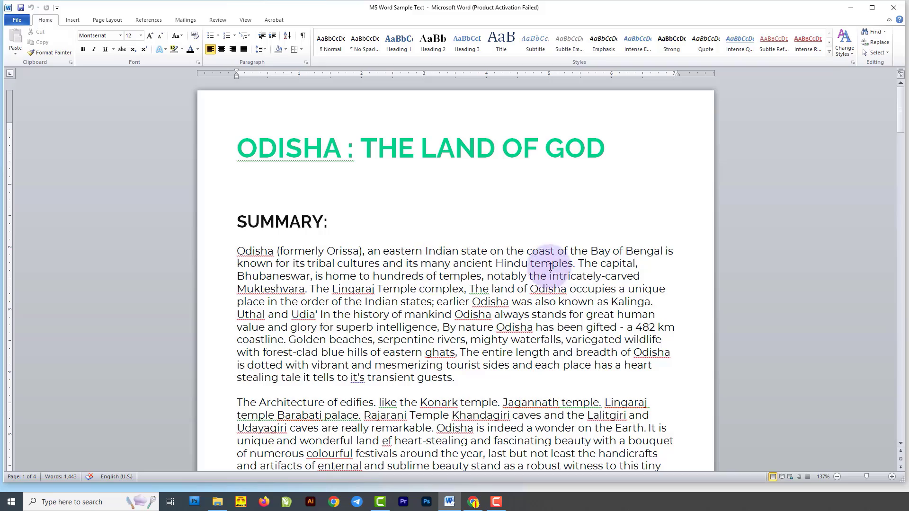
scroll(471, 274, down, 3)
scroll(469, 273, down, 4)
ctrl+scroll(469, 274, down, 3)
ctrl+scroll(468, 271, down, 2)
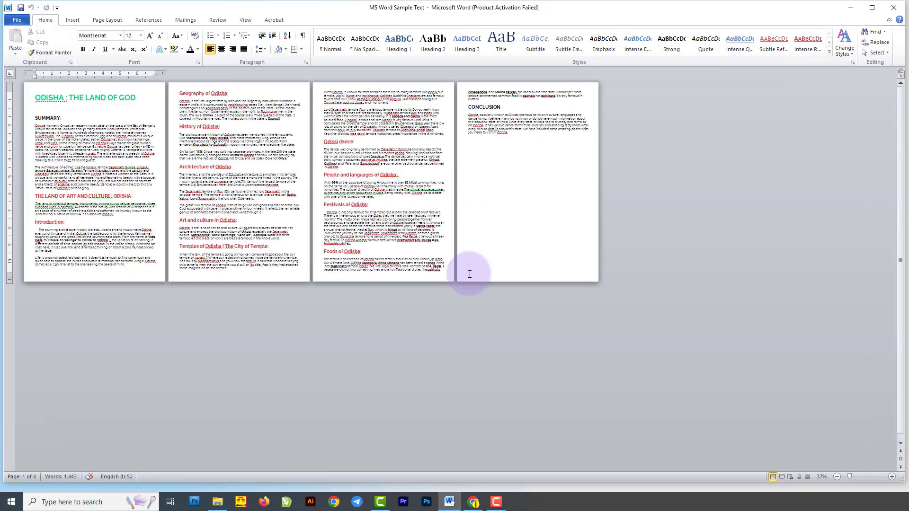
ctrl+scroll(471, 270, up, 2)
ctrl+scroll(398, 204, up, 1)
ctrl+scroll(389, 208, up, 4)
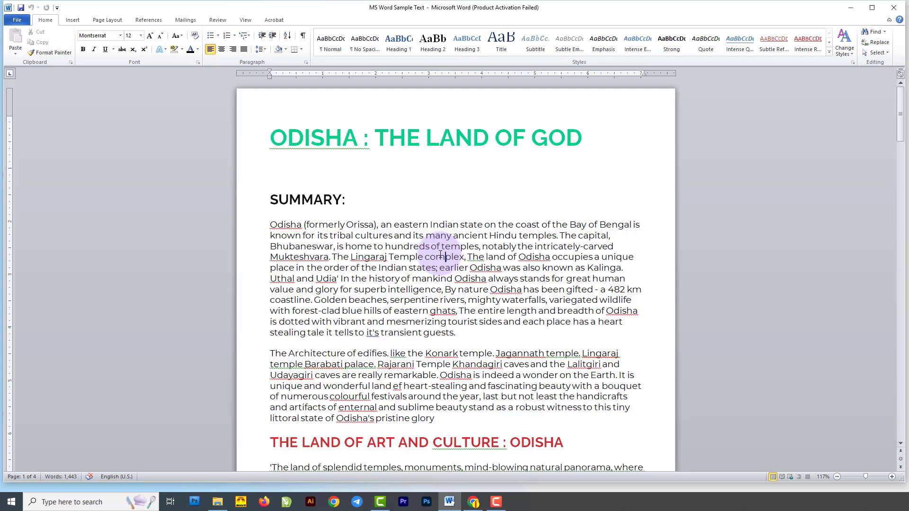
click(406, 237)
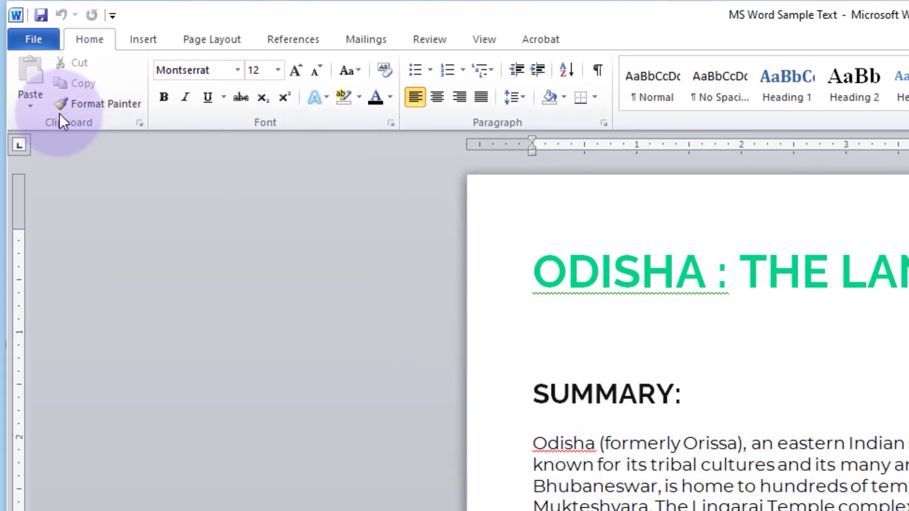
Step: Export MS Word Sample Text as an Adobe PDF to the Desktop, keeping its file name
click(33, 38)
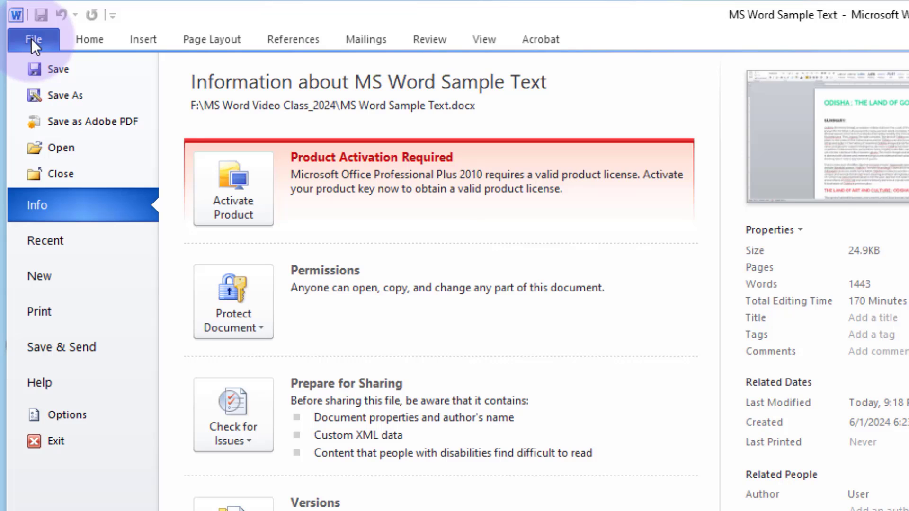
click(123, 118)
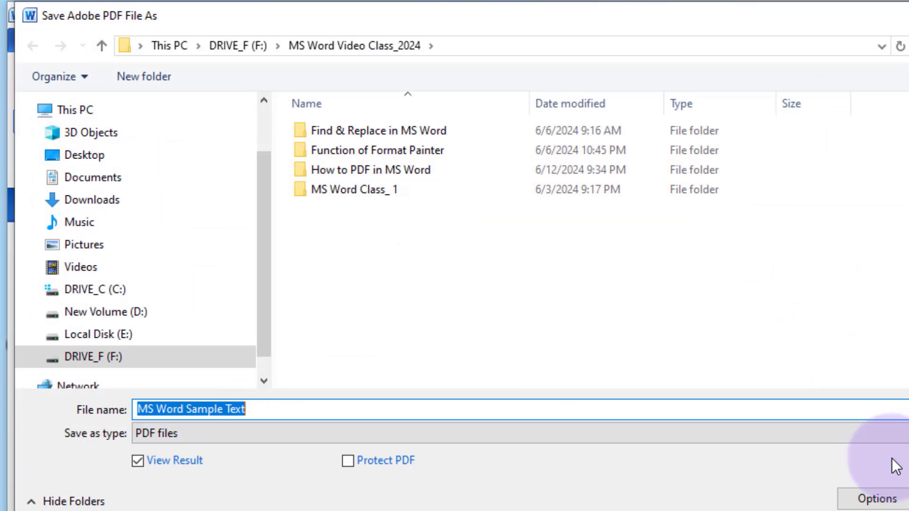
click(115, 158)
click(130, 409)
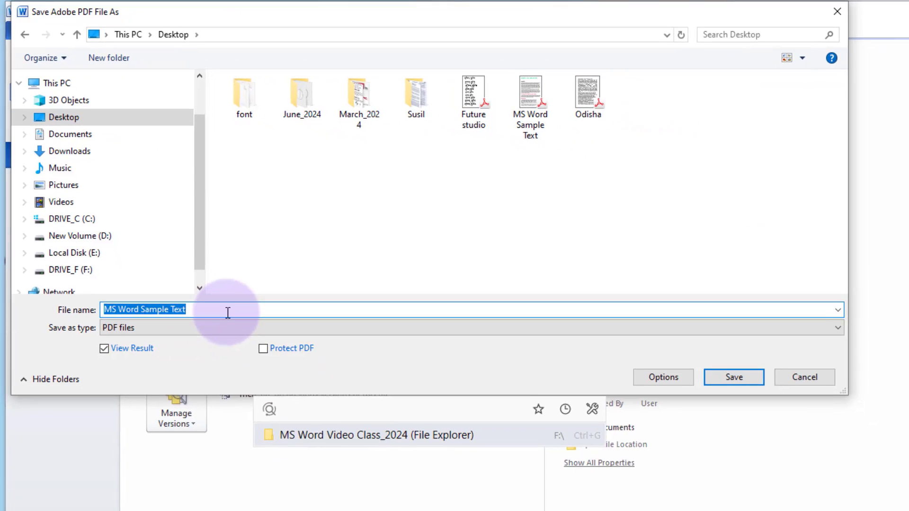
click(227, 305)
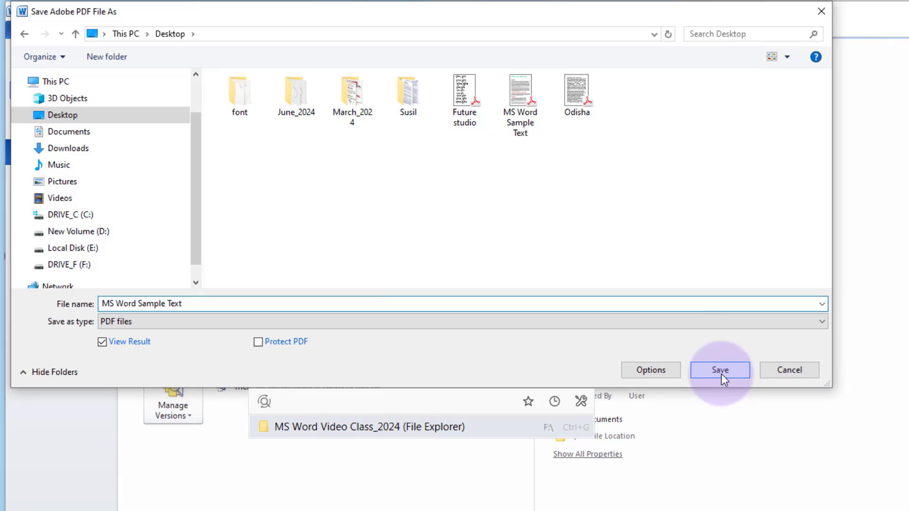
click(786, 372)
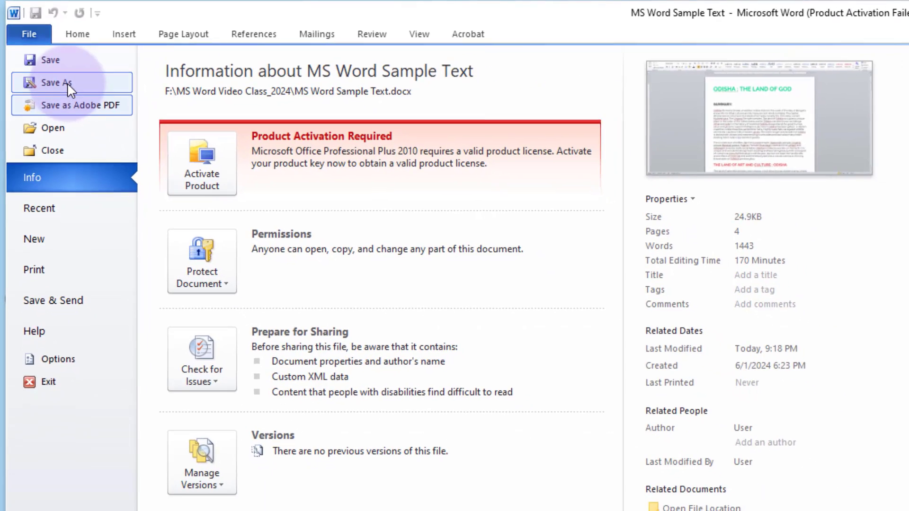
Step: Start a Save As copy in PDF format to the Desktop, then cancel without saving
click(69, 102)
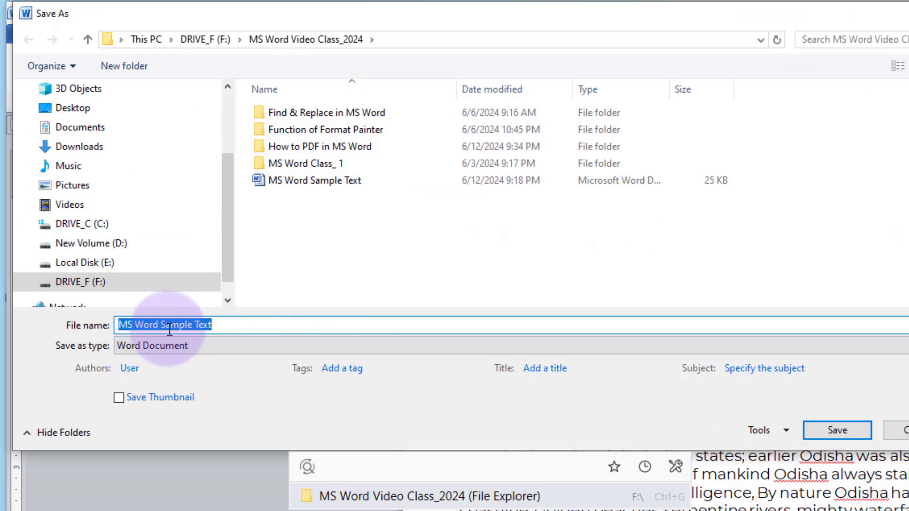
click(175, 346)
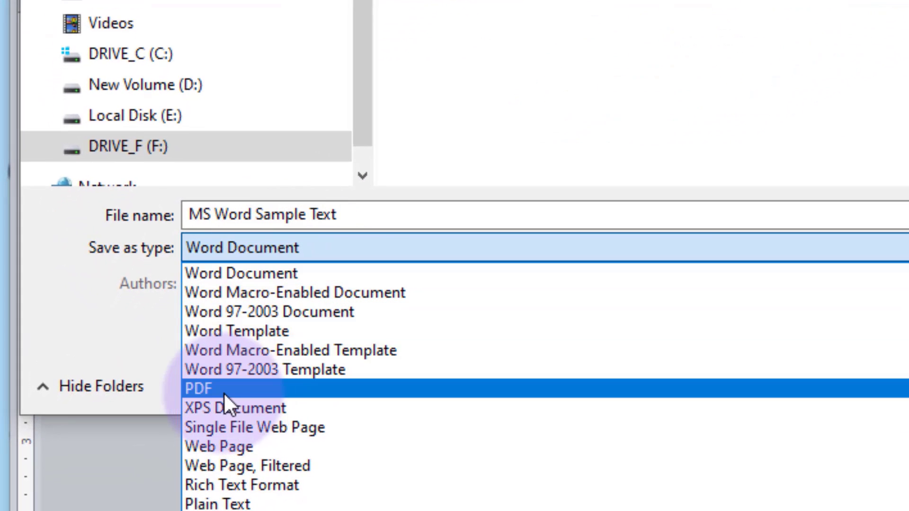
click(228, 389)
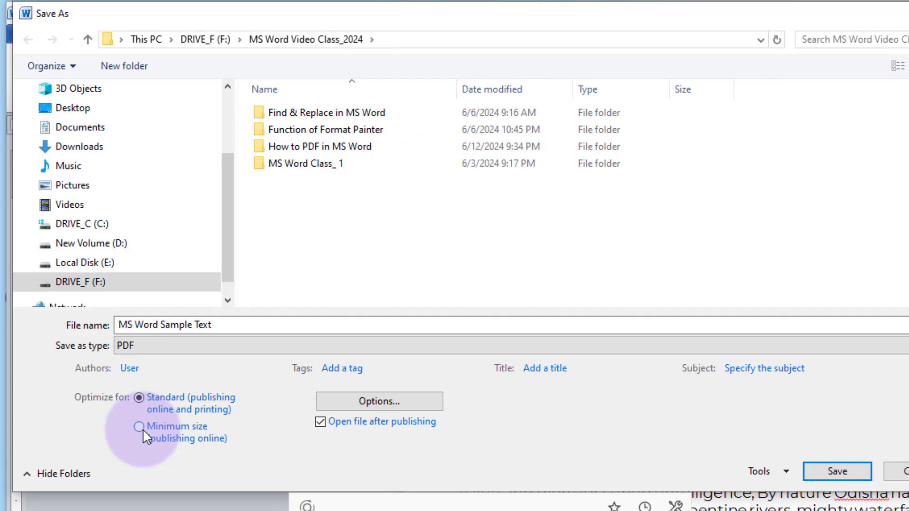
click(90, 110)
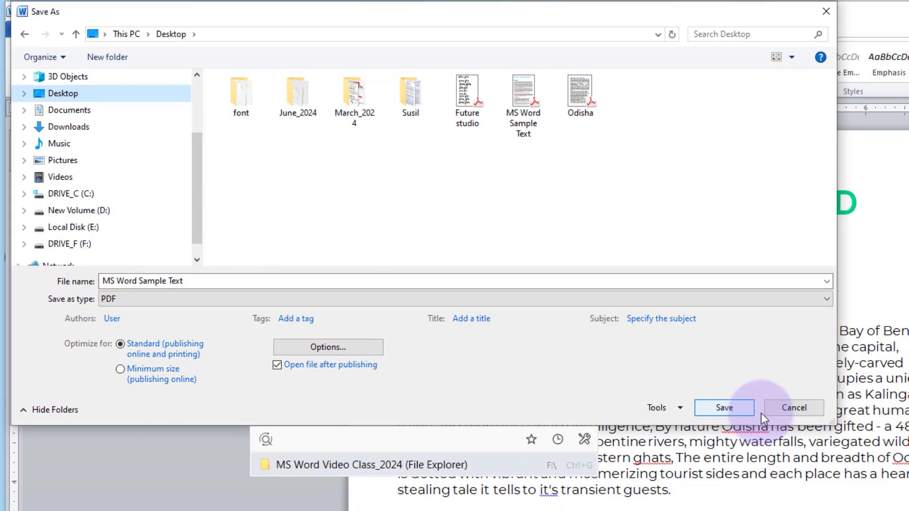
click(805, 408)
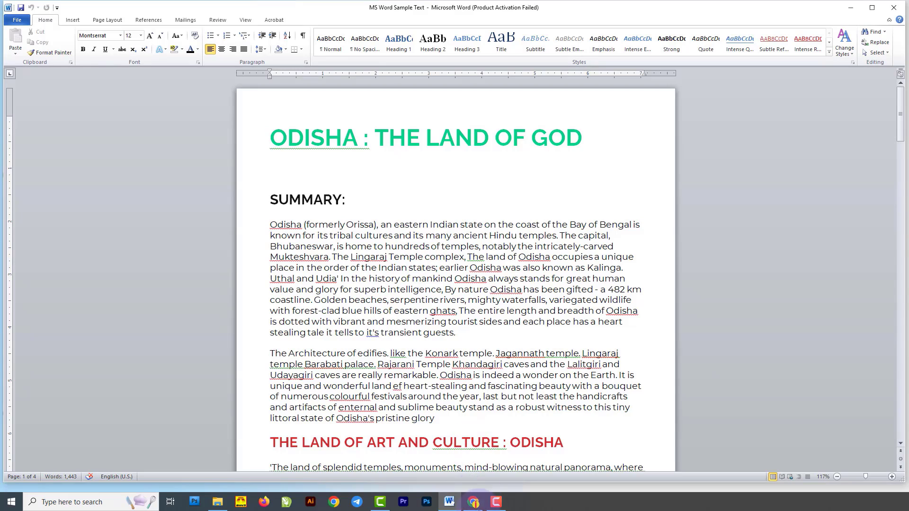
Step: Bring Chrome forward with a new tab and widen the window to nearly full screen
click(473, 502)
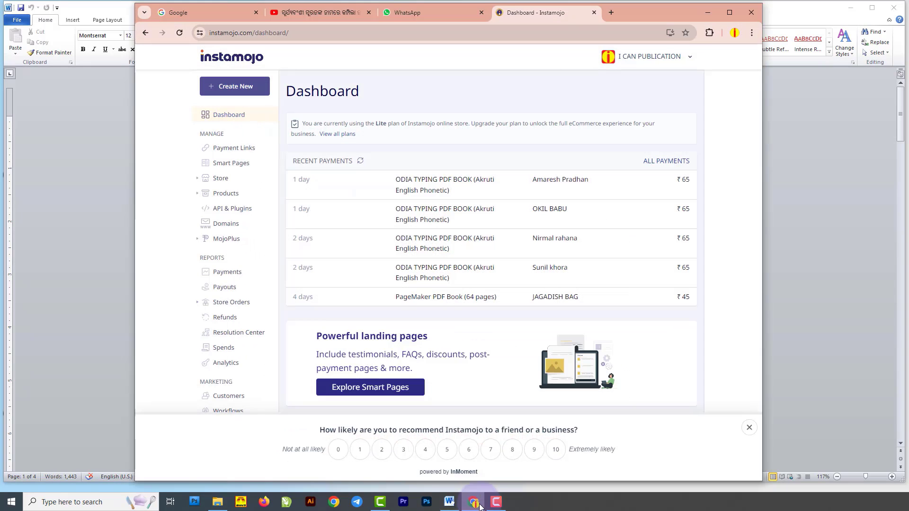
click(612, 12)
mouse_move(680, 19)
mouse_down()
mouse_move(533, 30)
mouse_move(552, 12)
mouse_up()
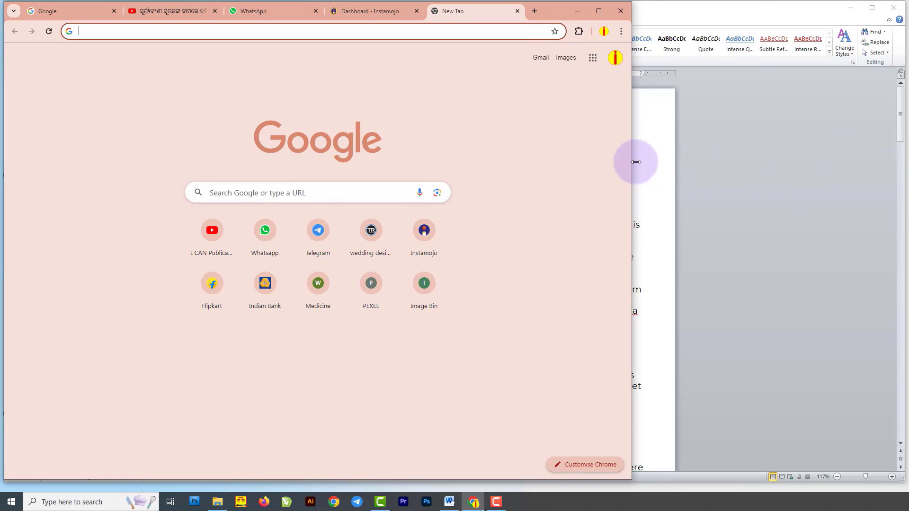
drag(633, 162, 876, 162)
Step: Search Google for 'word to pdf'
click(243, 44)
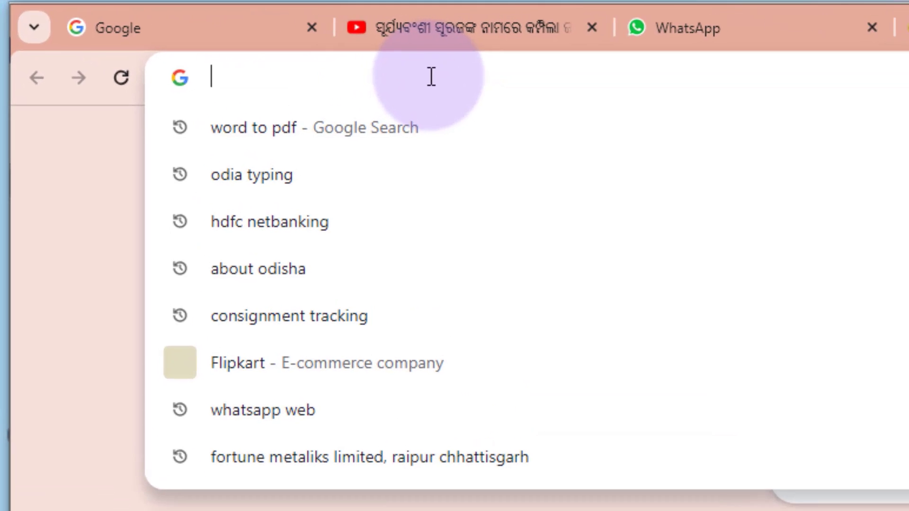
text(wo)
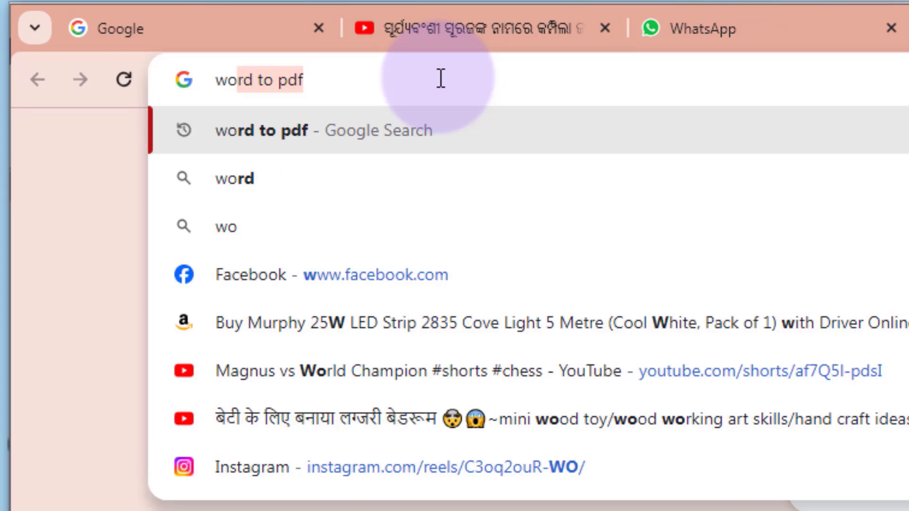
text(rd to pdf)
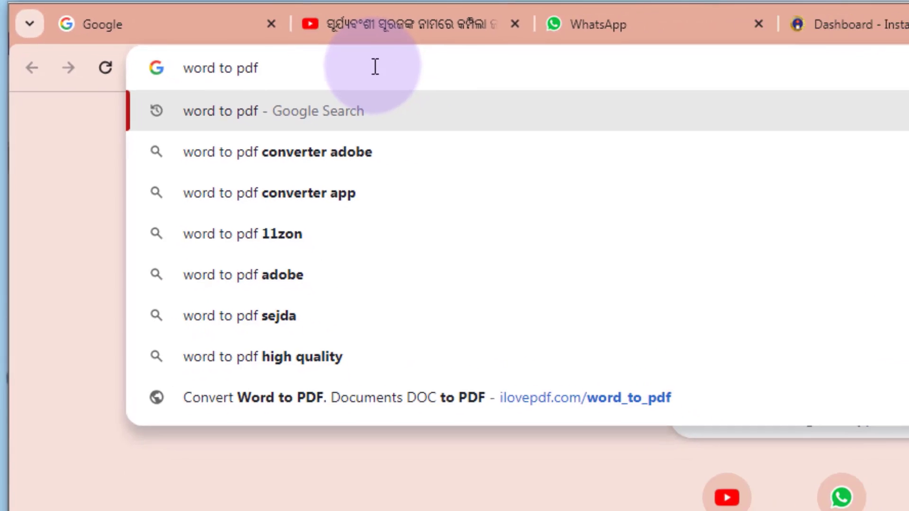
key(Return)
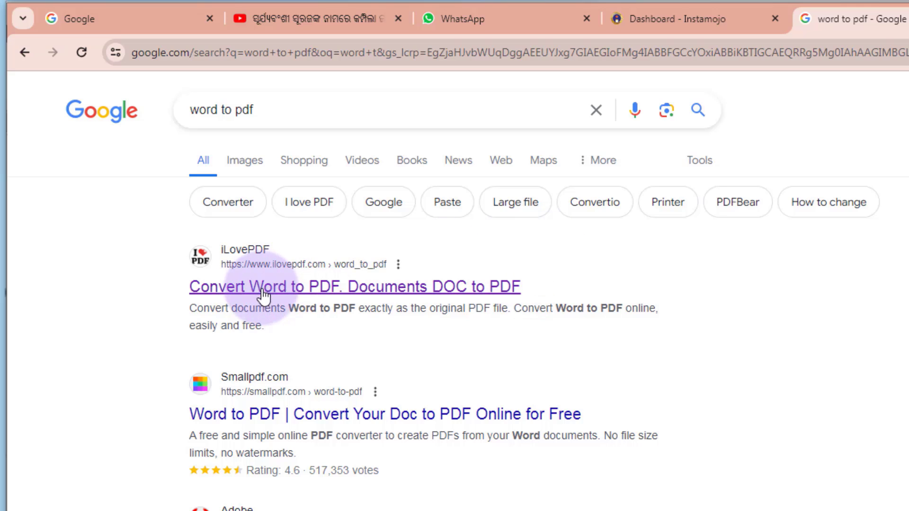
Step: Open iLovePDF's Word to PDF upload dialog and browse DRIVE_F (F:) folders as large icons
click(292, 291)
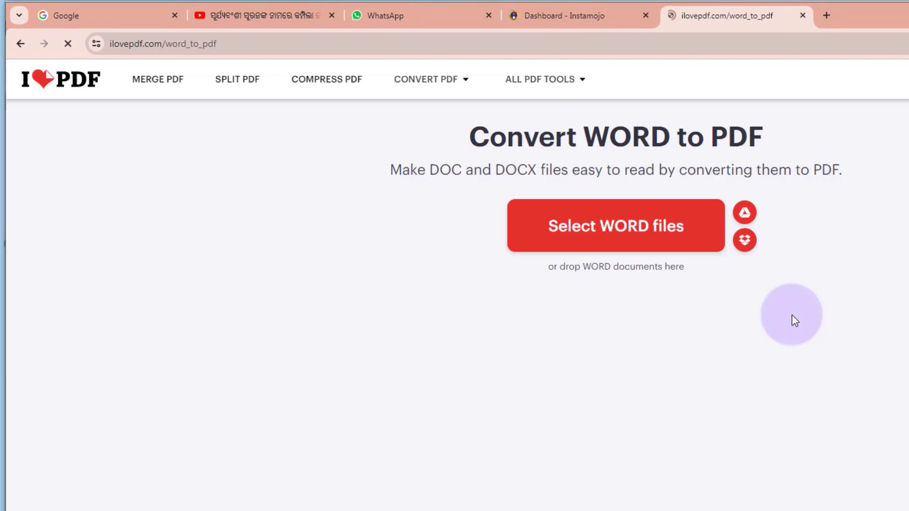
click(646, 233)
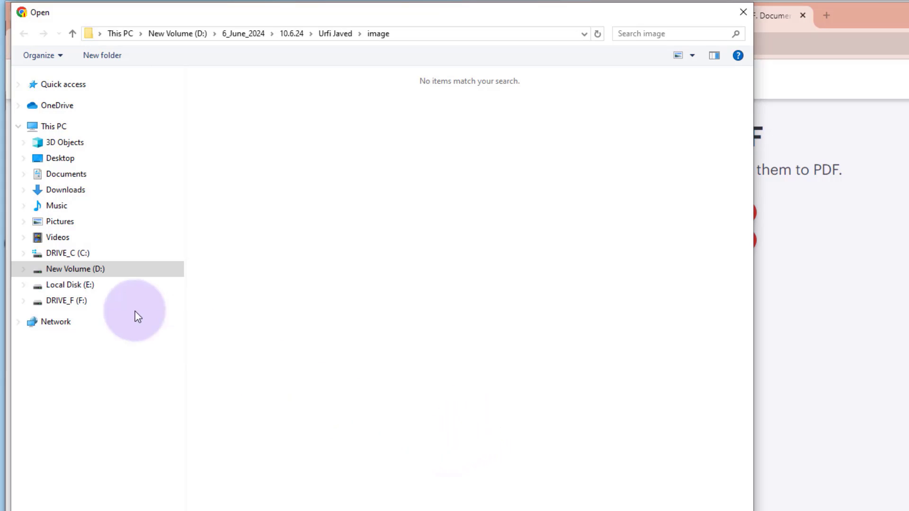
click(84, 303)
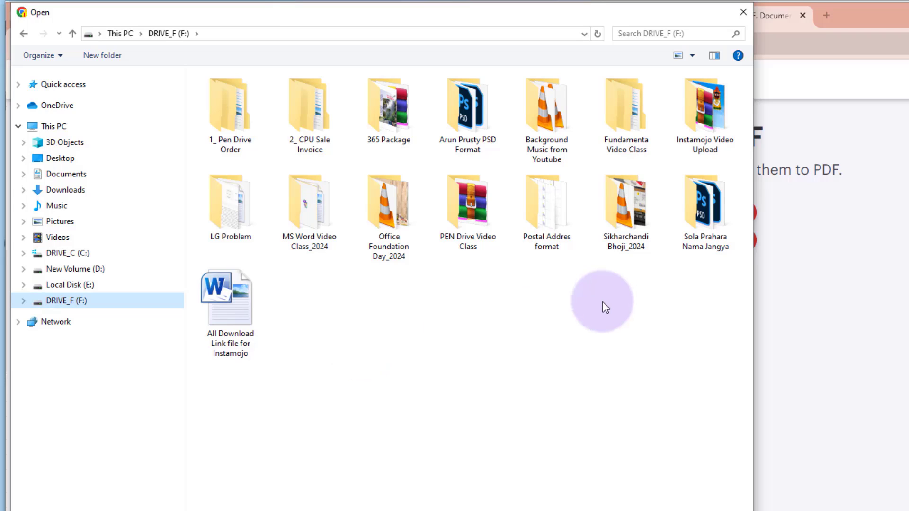
double_click(632, 110)
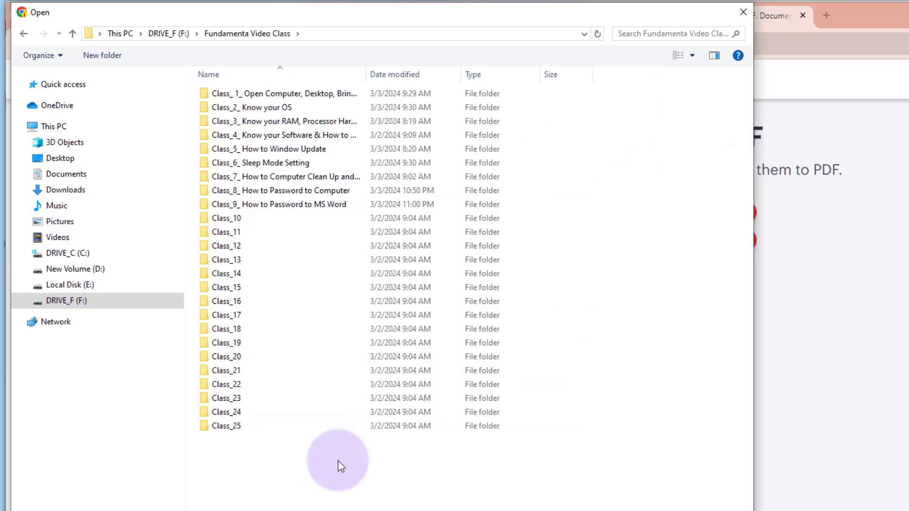
right_click(327, 471)
click(513, 491)
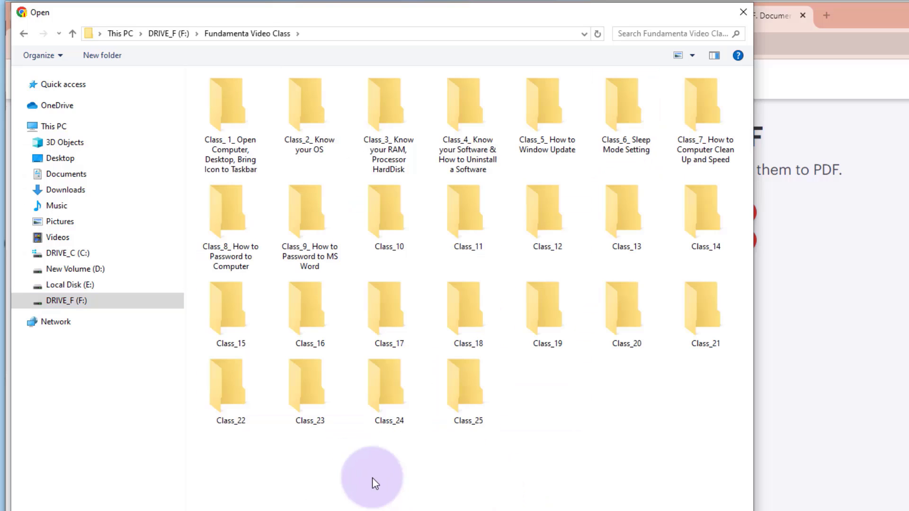
Step: Pick MS Word Sample Text from the MS Word Video Class_2024 folder
key(alt+Up)
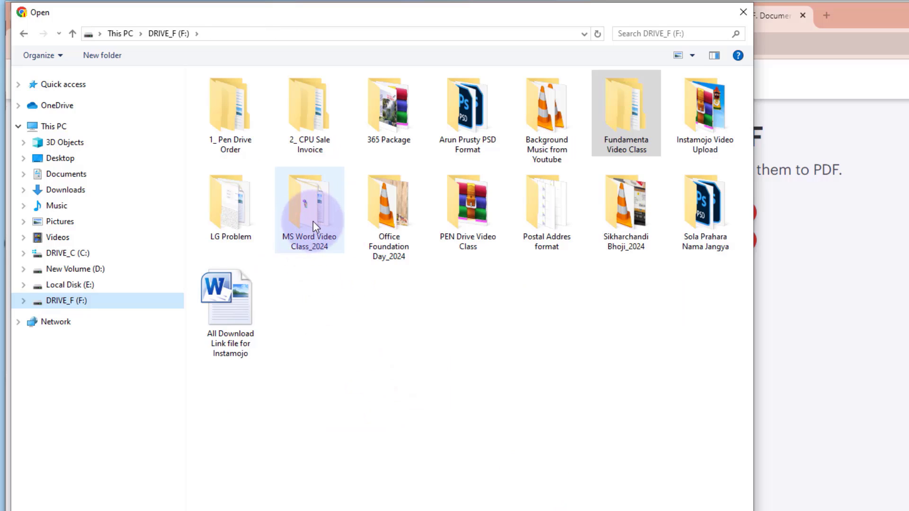
double_click(313, 202)
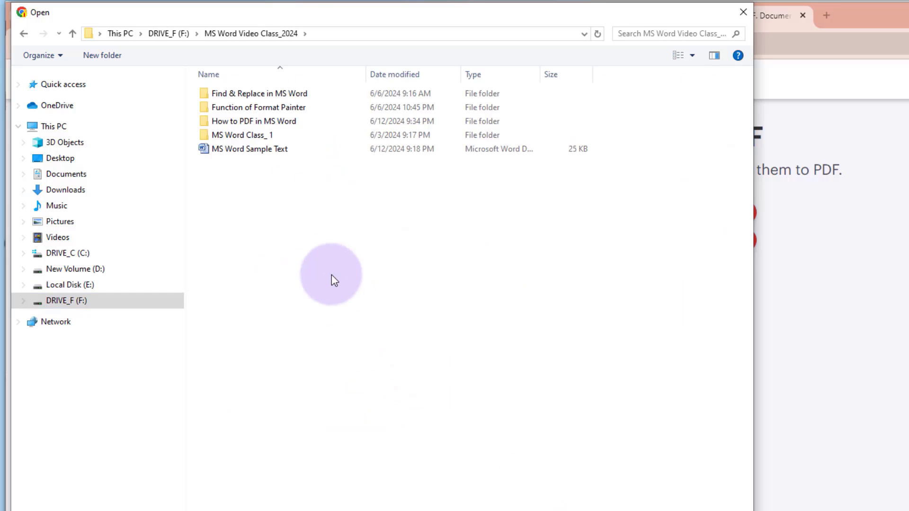
click(235, 151)
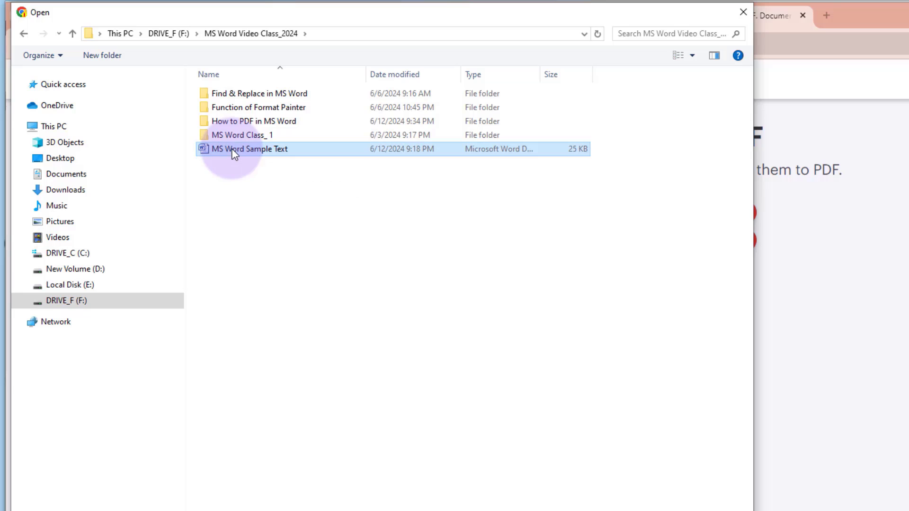
Step: Upload MS Word Sample Text, convert it to PDF and download the result
click(597, 510)
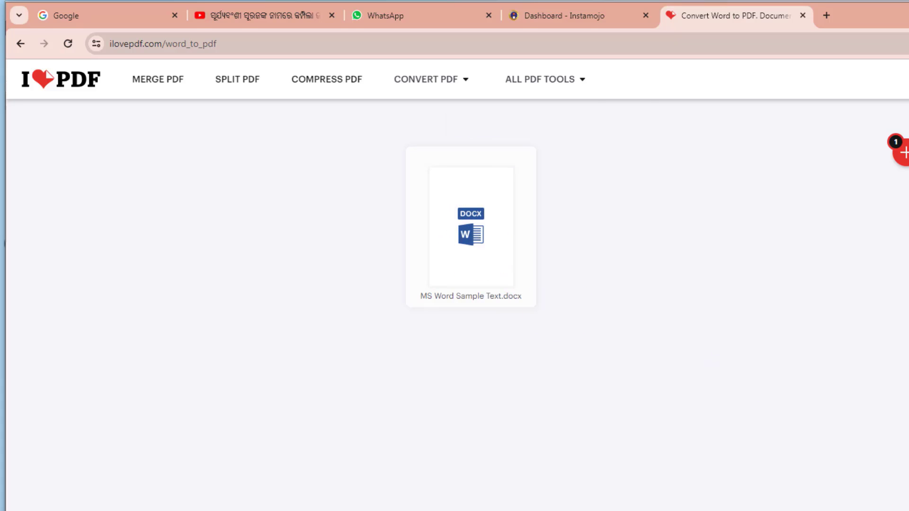
click(766, 365)
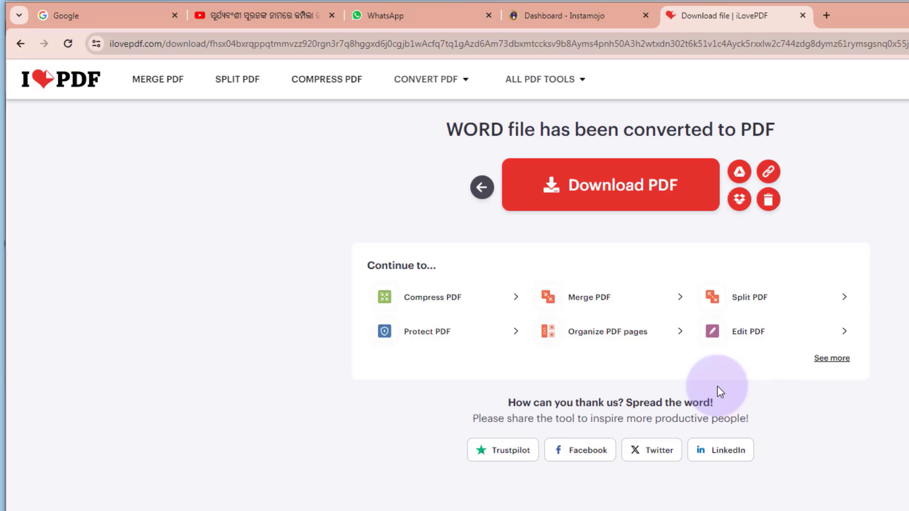
click(642, 189)
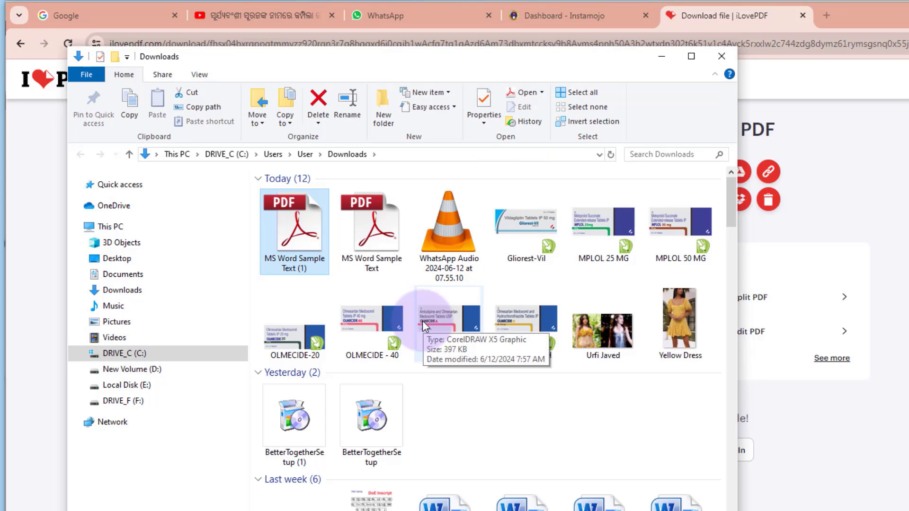
Step: Open the downloaded PDF in Acrobat and scroll through its pages to inspect the font
double_click(302, 221)
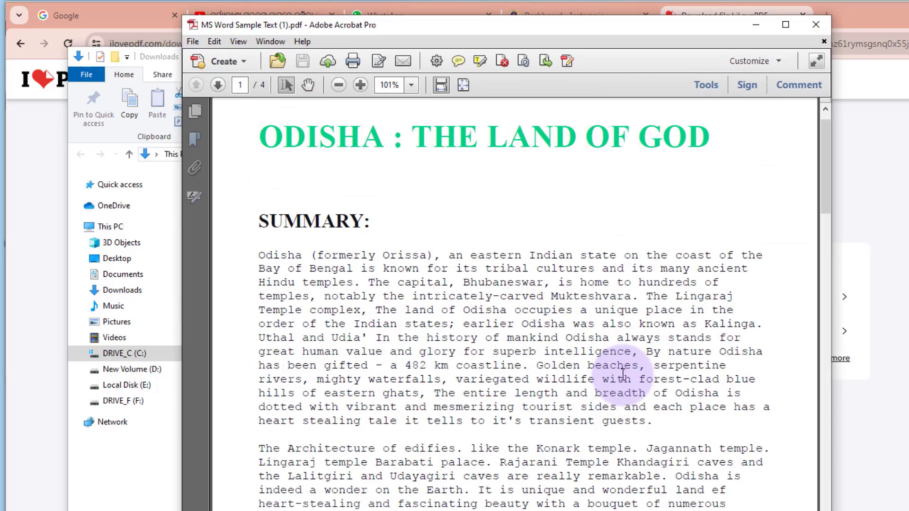
scroll(624, 374, down, 2)
scroll(625, 374, down, 4)
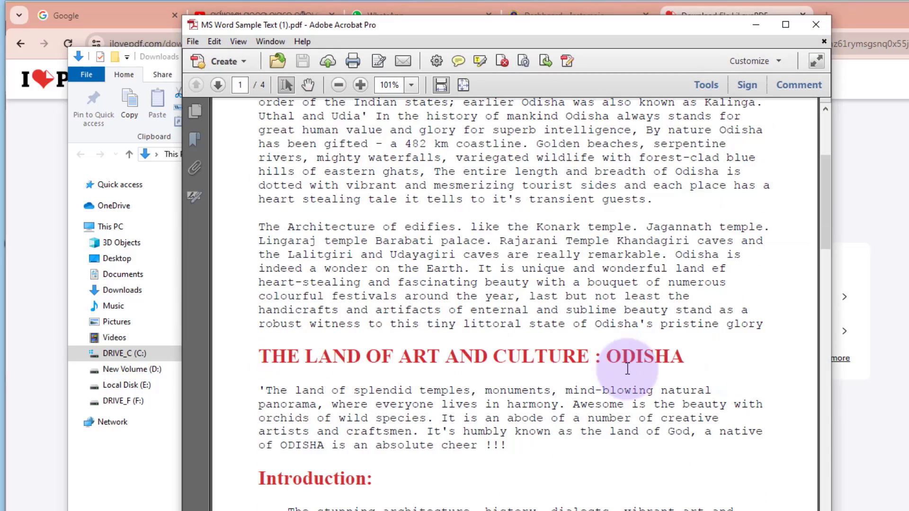
scroll(630, 373, down, 4)
scroll(629, 370, down, 1)
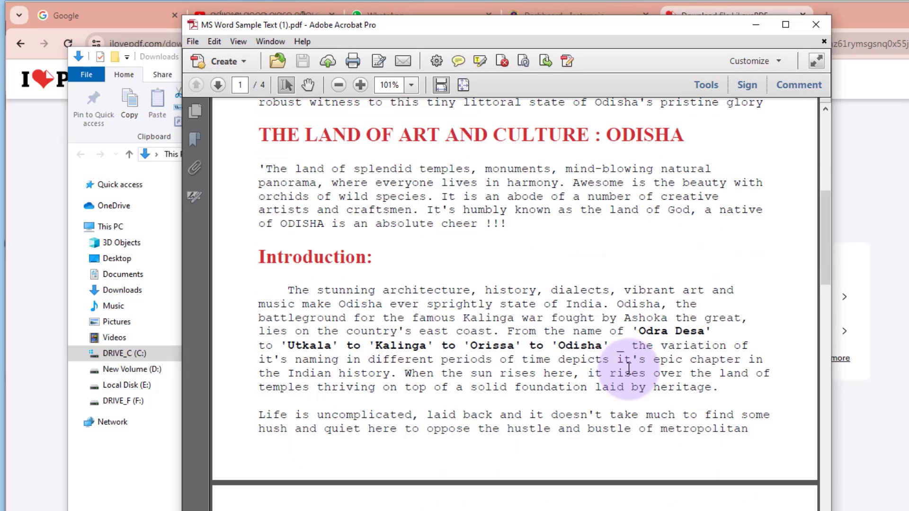
scroll(629, 369, down, 4)
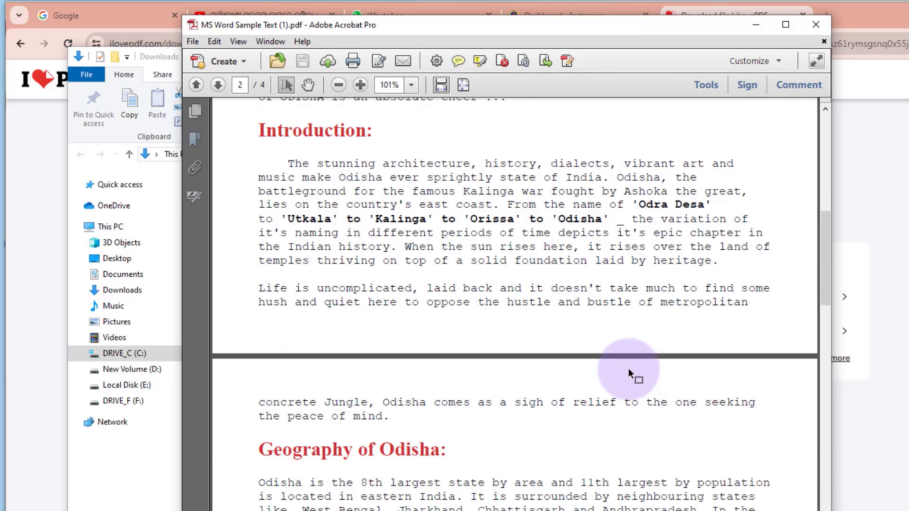
scroll(561, 357, down, 4)
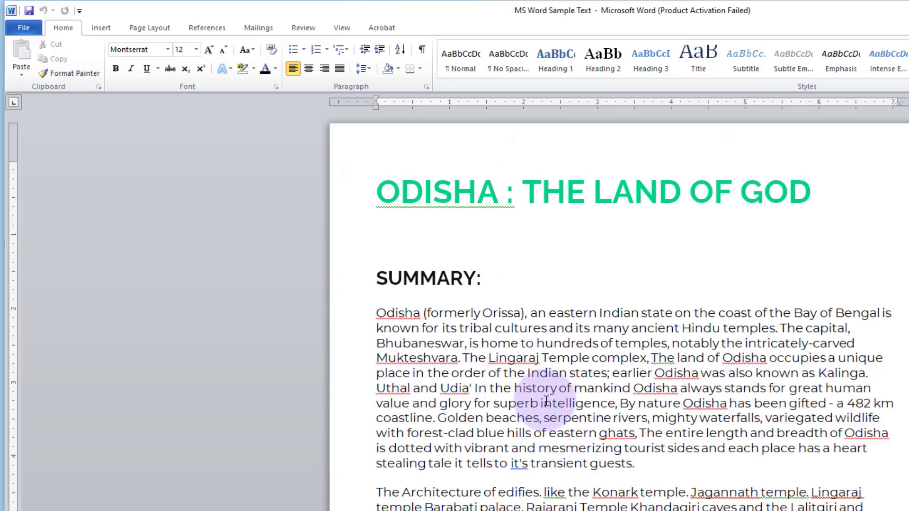
Step: Check the title and body text fonts in Word and compare them with the converted PDF
click(376, 313)
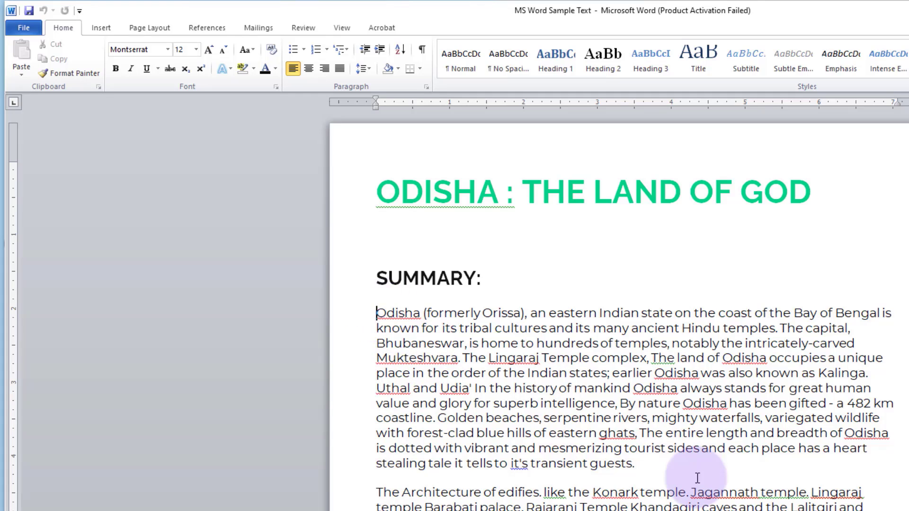
scroll(697, 478, down, 3)
scroll(597, 446, up, 3)
click(453, 192)
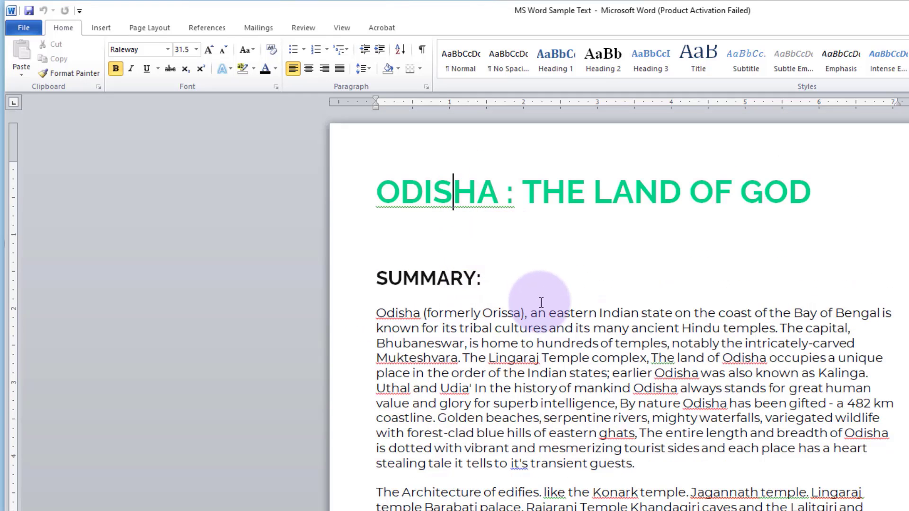
key(ctrl+a)
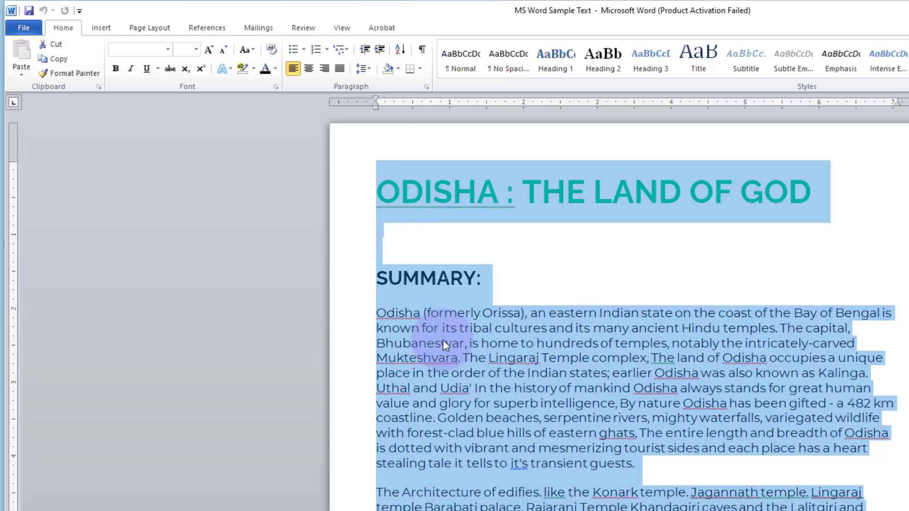
click(445, 343)
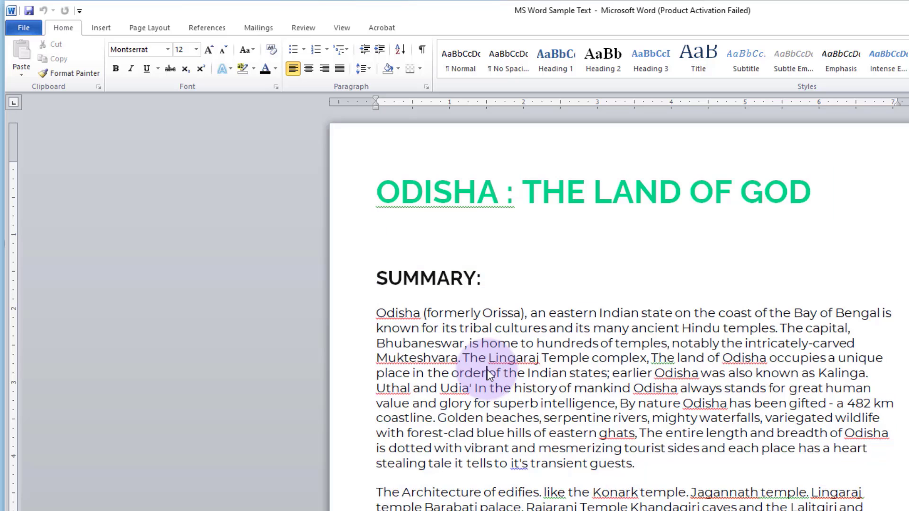
click(454, 344)
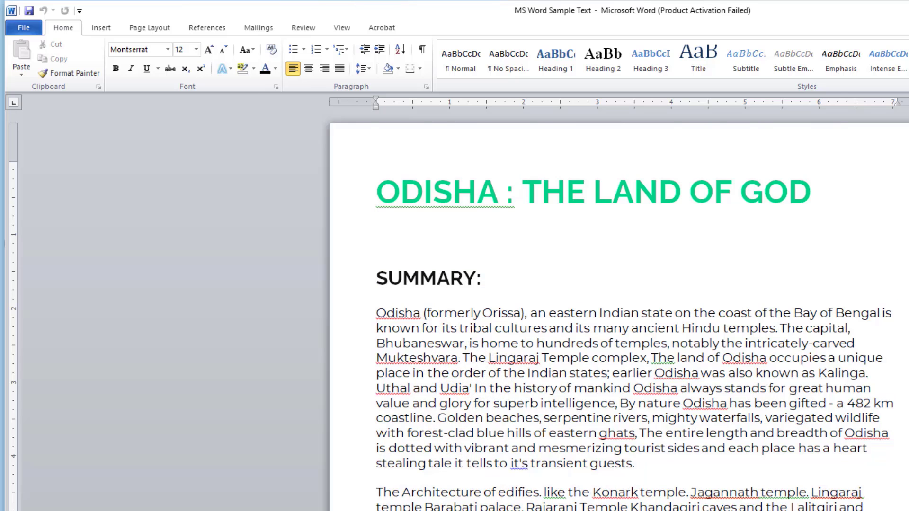
key(alt+Tab)
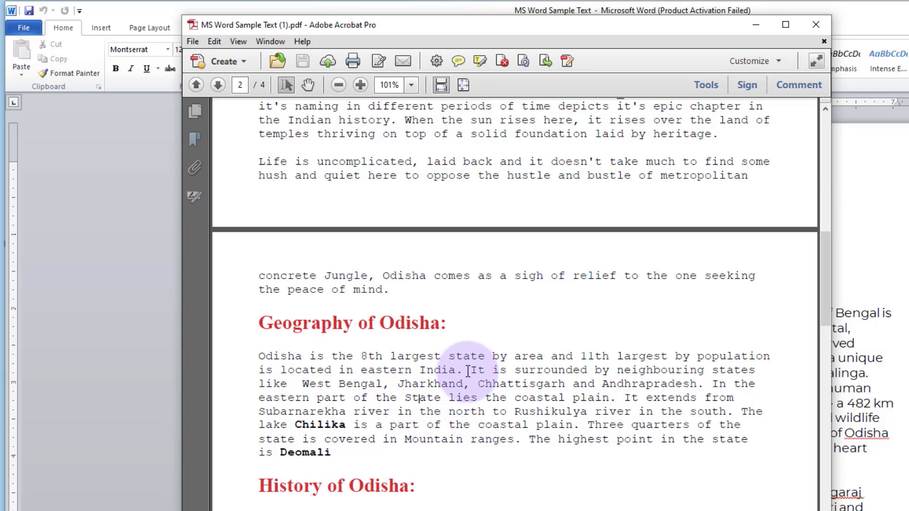
key(alt+Tab)
Step: Set the whole document's font to Arial, then close Word saving the changes
key(ctrl+a)
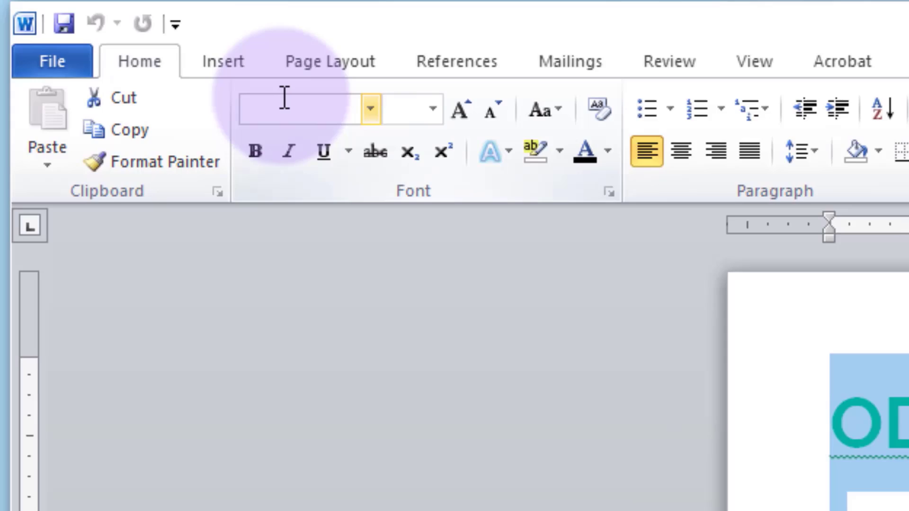
click(284, 98)
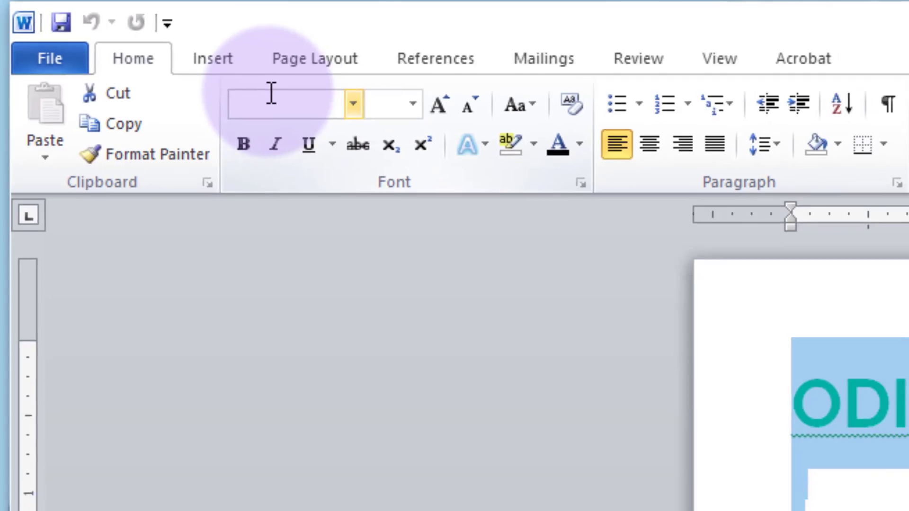
text(Arial)
key(Return)
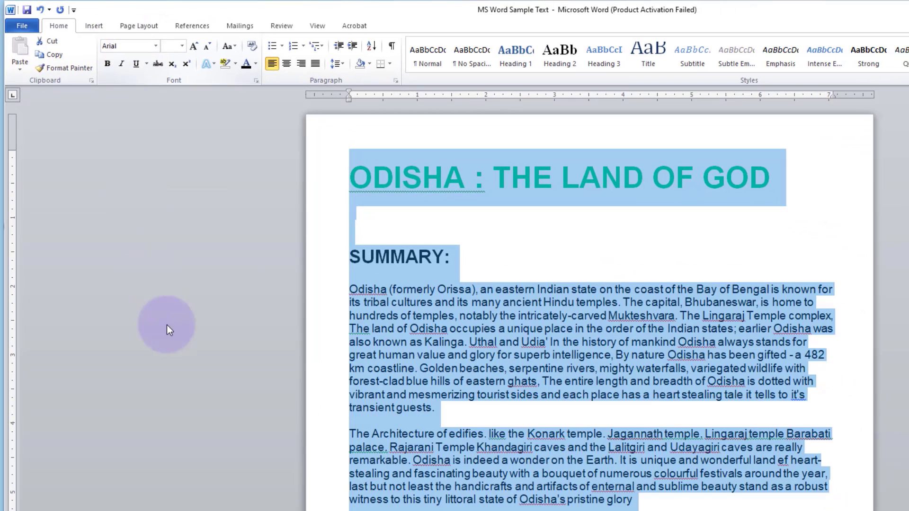
click(493, 368)
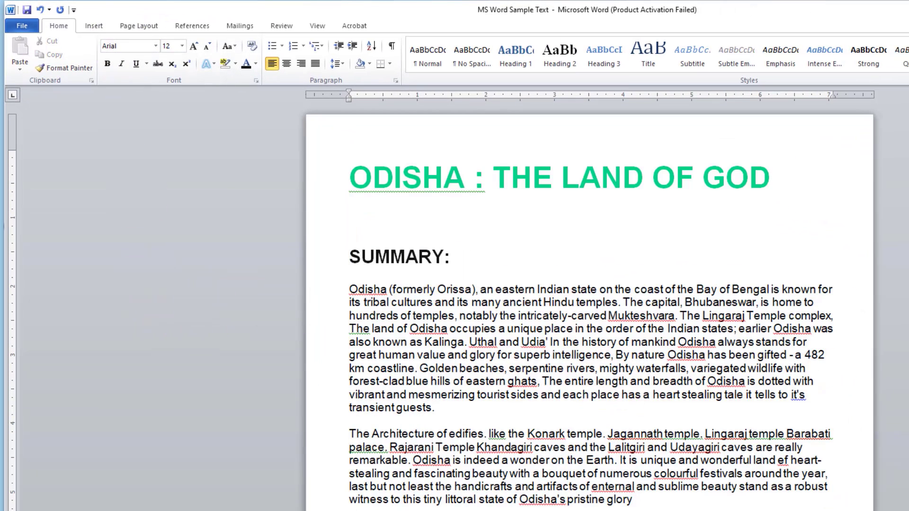
key(alt+F4)
click(723, 333)
Step: Finish saving in Word, close the old PDF and return to iLovePDF's Word to PDF page
click(618, 413)
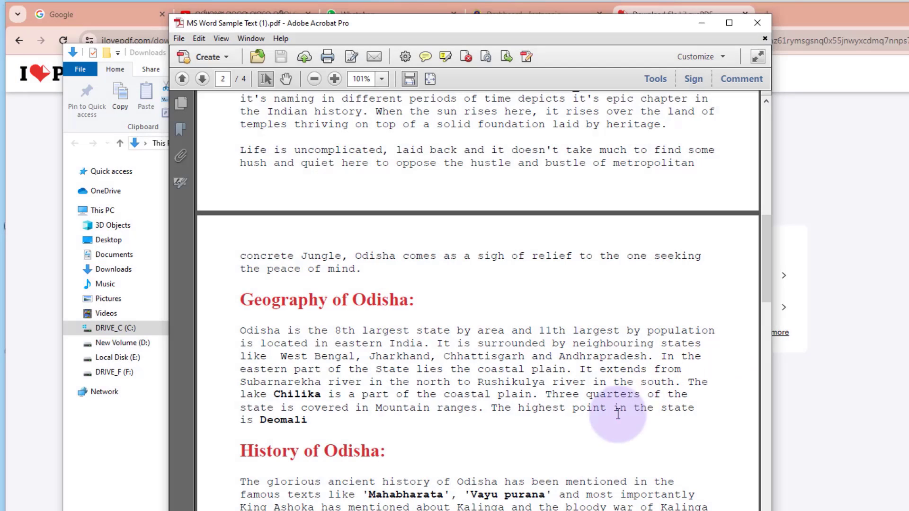
click(755, 23)
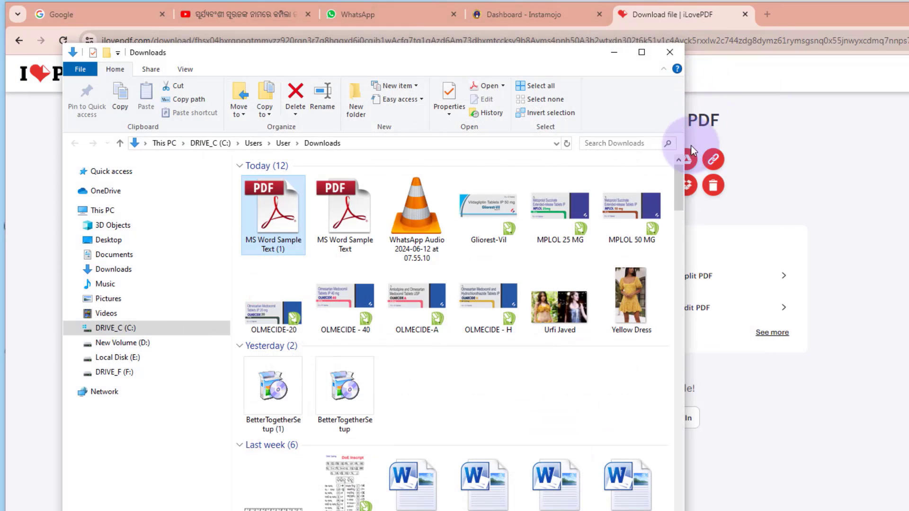
click(622, 60)
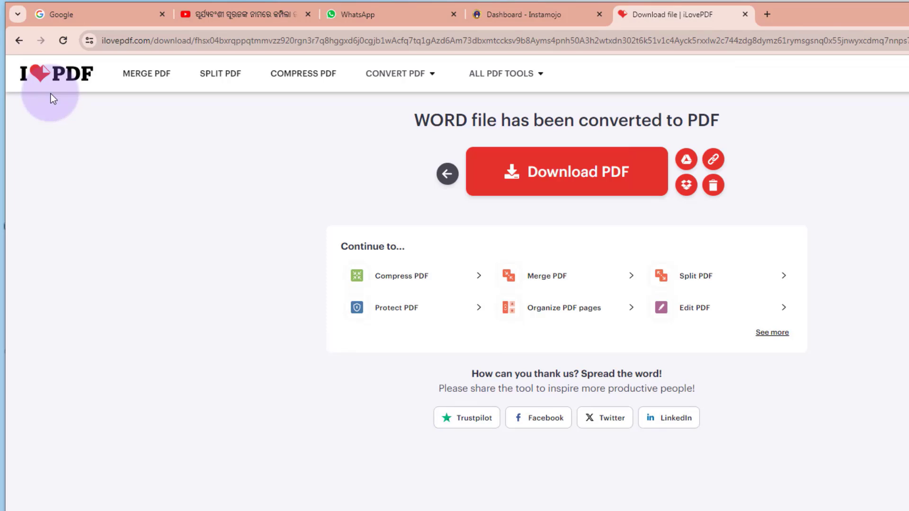
click(19, 40)
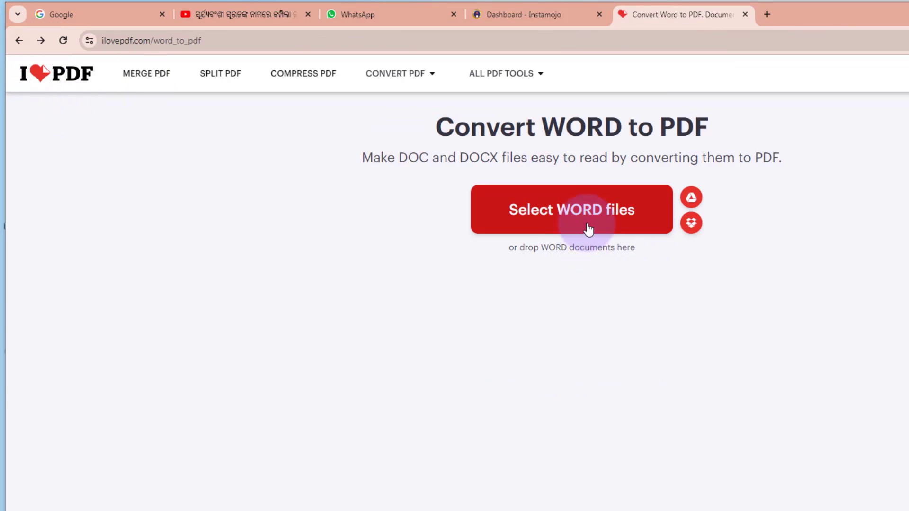
Step: Re-upload MS Word Sample Text, convert it to PDF and download the new PDF
click(588, 227)
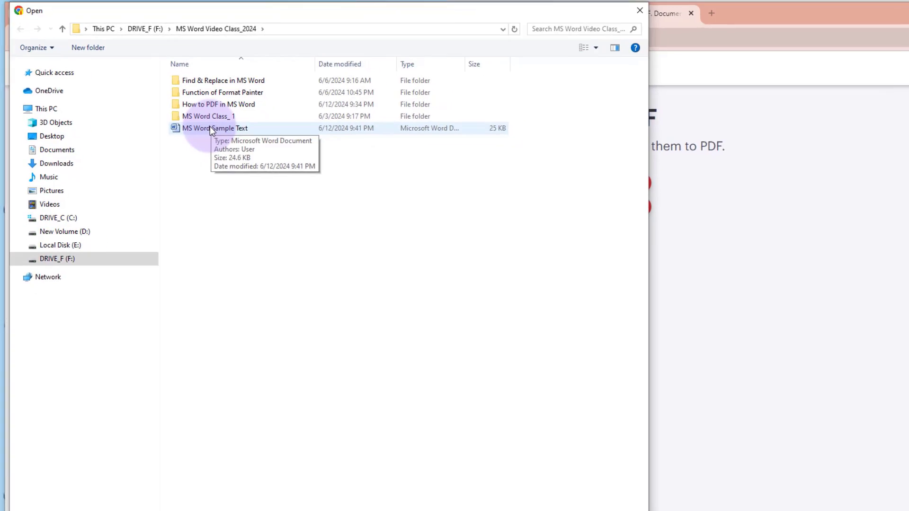
click(210, 129)
click(464, 455)
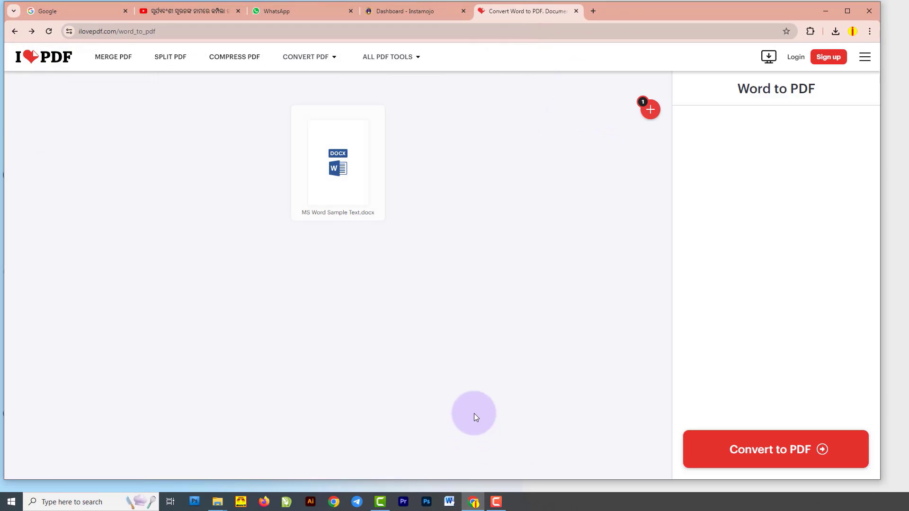
click(780, 453)
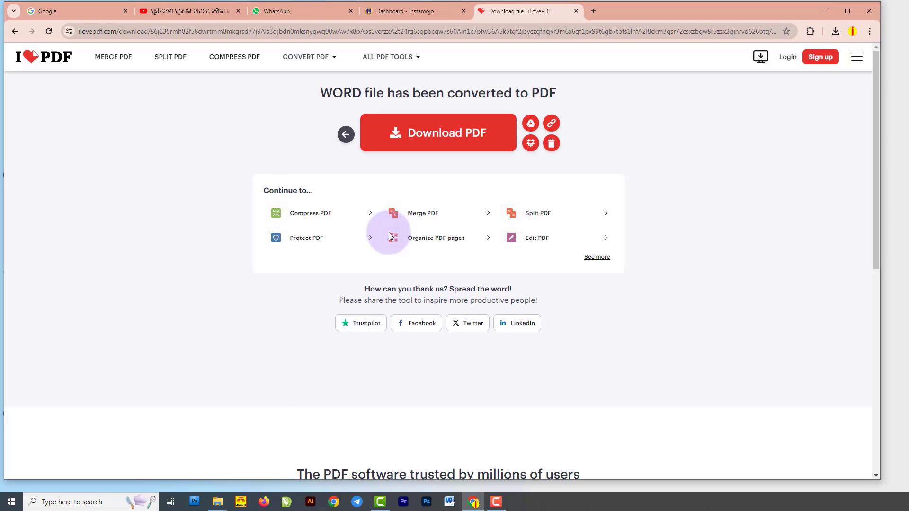
click(440, 134)
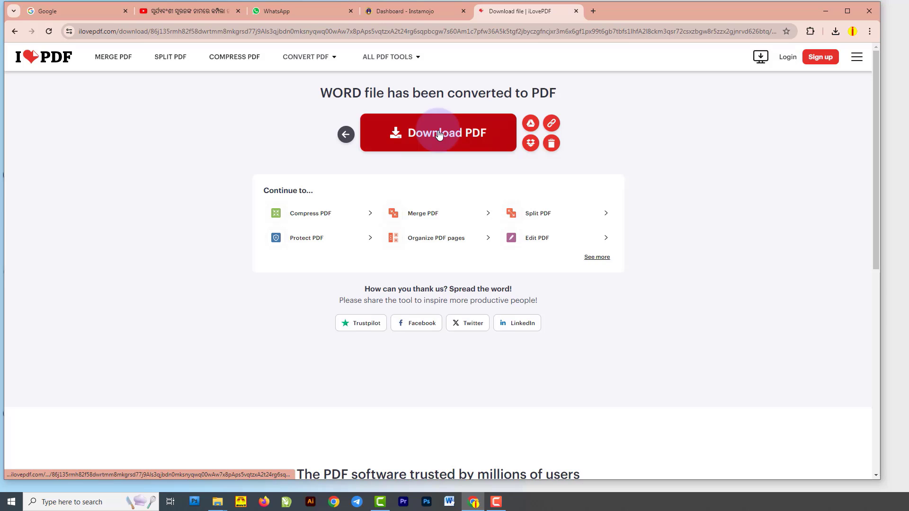
click(835, 31)
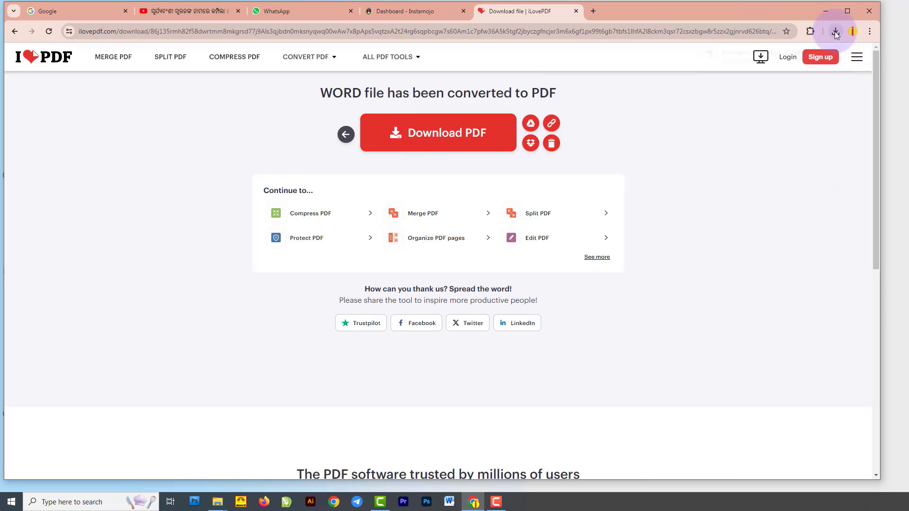
Step: Open the downloaded MS Word Sample Text (2).pdf from its folder in Adobe Acrobat Pro
click(805, 71)
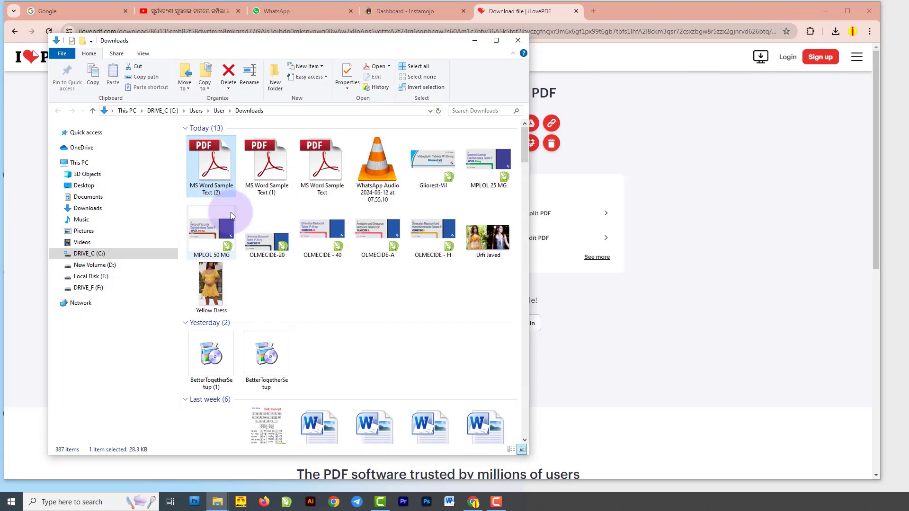
click(213, 167)
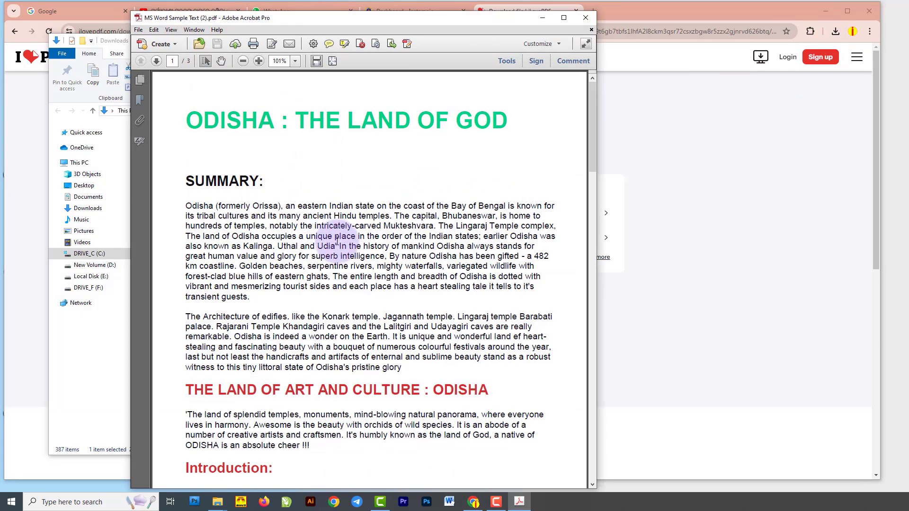
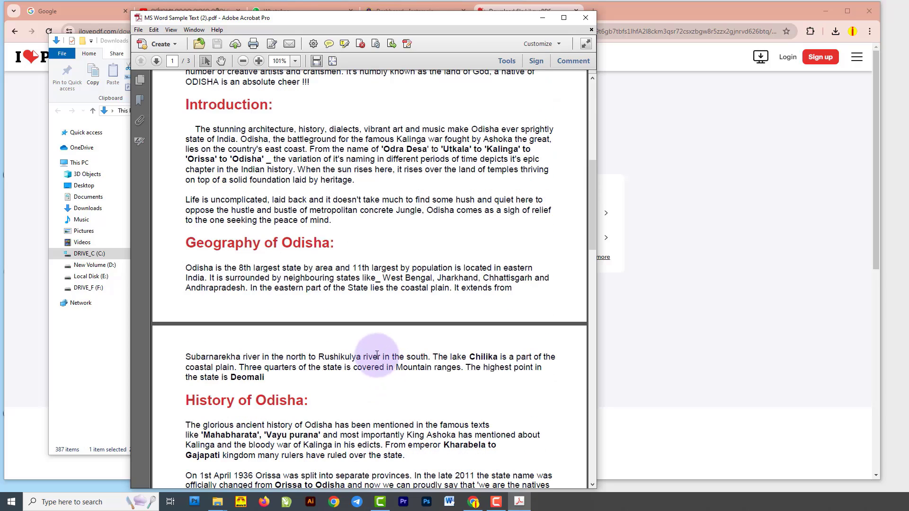
Step: Scroll the converted PDF down to page 2, stopping at the Architecture of Odisha heading
scroll(379, 355, down, 3)
scroll(376, 332, down, 7)
scroll(371, 314, down, 6)
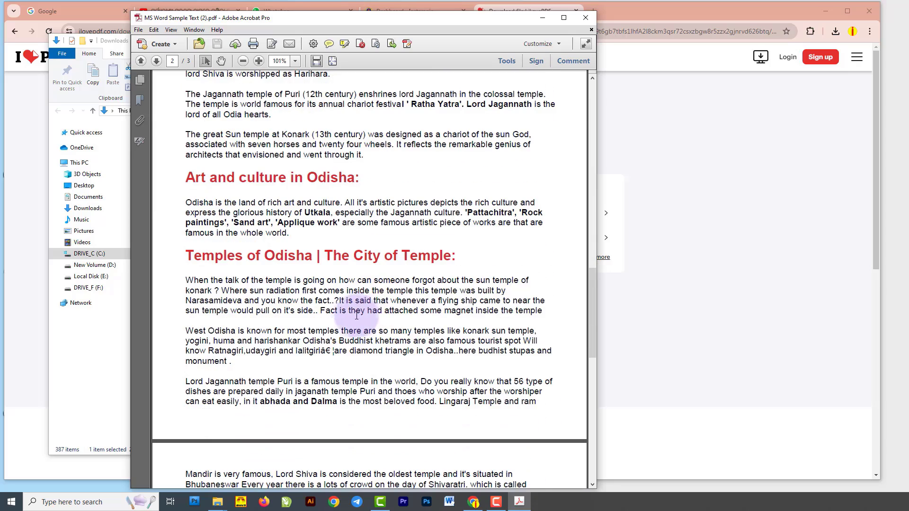
scroll(369, 300, up, 3)
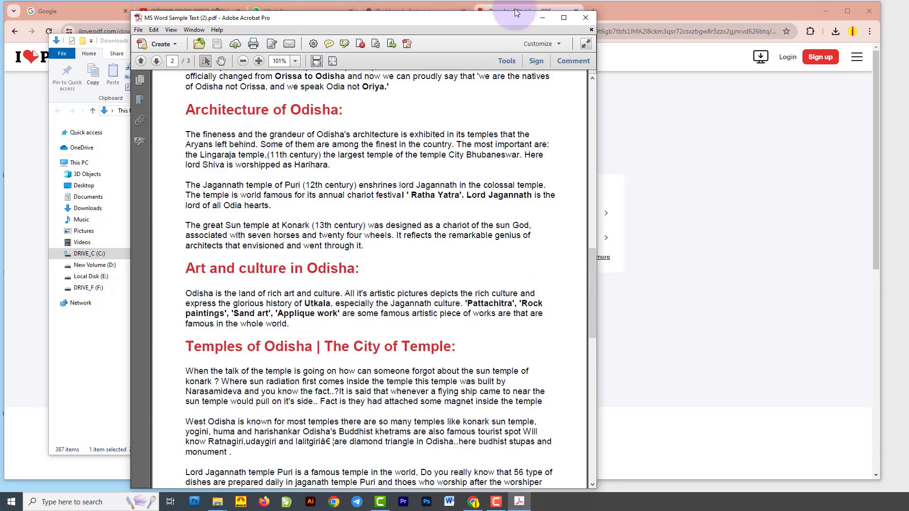